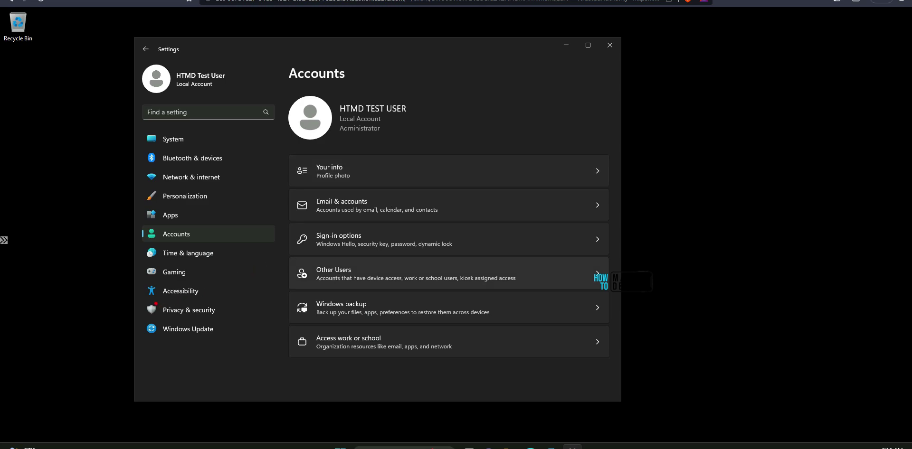
Highlight the Accounts category and the Access work or school option in Windows Settings.
drag(133, 247, 114, 227)
mouse_move(162, 54)
mouse_down()
mouse_move(235, 74)
mouse_move(214, 161)
mouse_up()
mouse_move(378, 334)
mouse_down()
mouse_move(268, 356)
mouse_move(494, 373)
mouse_move(384, 335)
mouse_up()
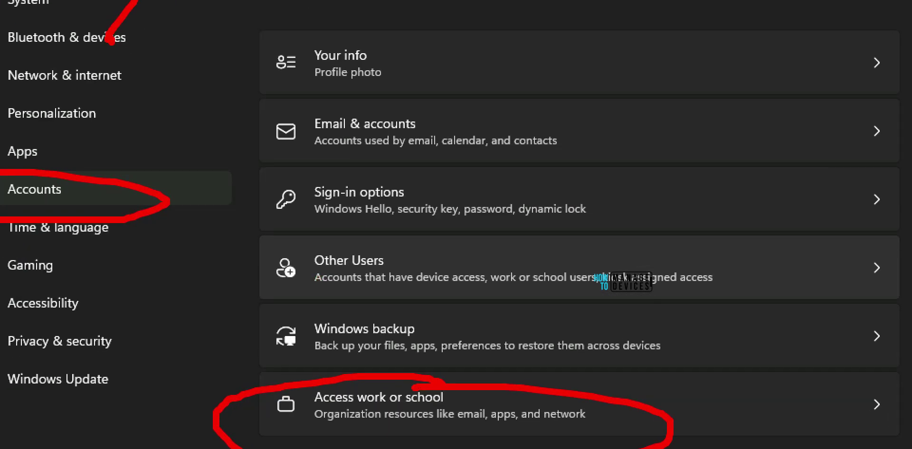
key(Escape)
On the Access work or school page, choose Enroll only in device management.
click(359, 340)
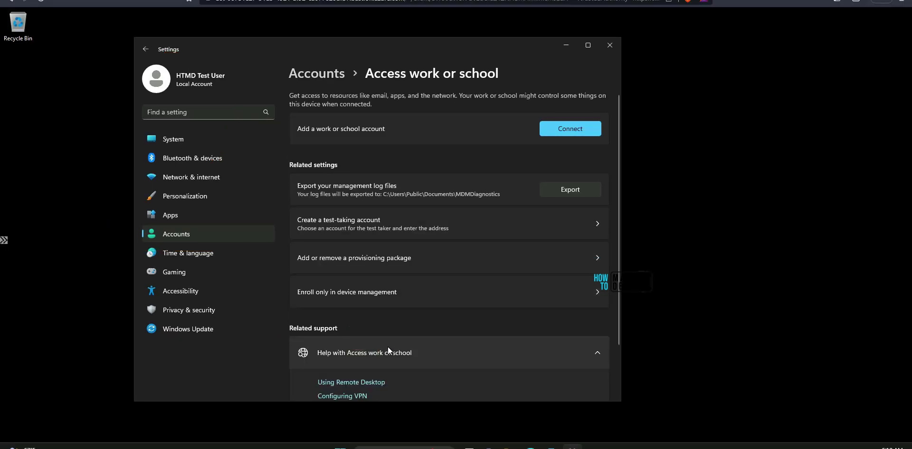
mouse_move(416, 283)
mouse_down()
mouse_move(352, 275)
mouse_move(484, 317)
mouse_move(416, 283)
mouse_up()
key(Escape)
click(358, 299)
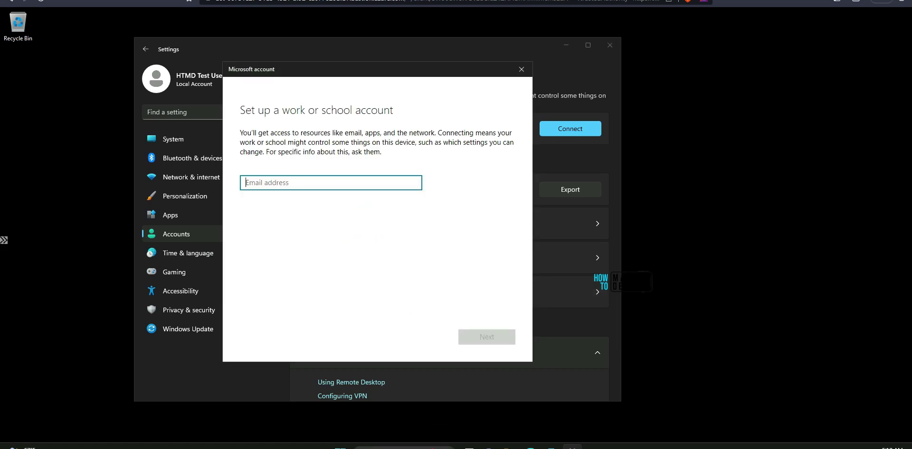
Paste the work account e-mail address and continue to sign-in.
key(ctrl+v)
mouse_move(300, 149)
mouse_down()
mouse_move(335, 153)
mouse_move(361, 131)
mouse_move(300, 125)
mouse_up()
drag(480, 310, 480, 192)
drag(515, 300, 460, 297)
key(Escape)
click(477, 342)
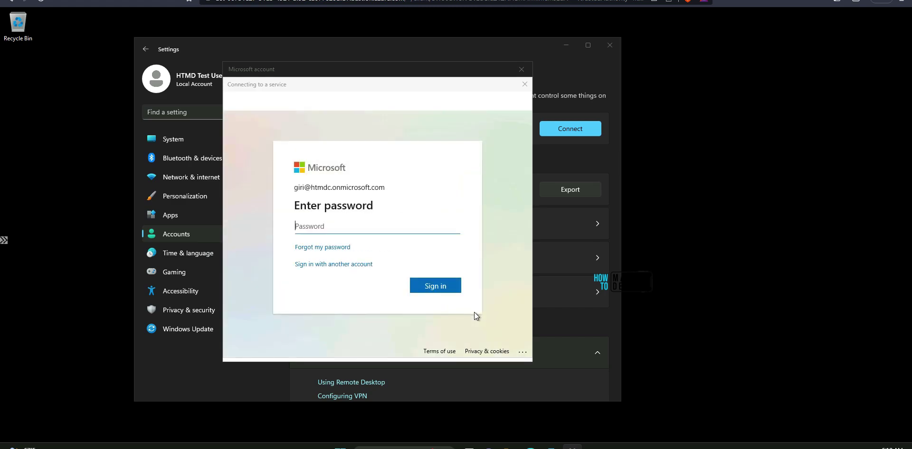
Enter the work account password on the Microsoft sign-in page and sign in.
mouse_move(403, 148)
mouse_down()
mouse_move(333, 356)
mouse_move(380, 137)
mouse_move(354, 140)
mouse_up()
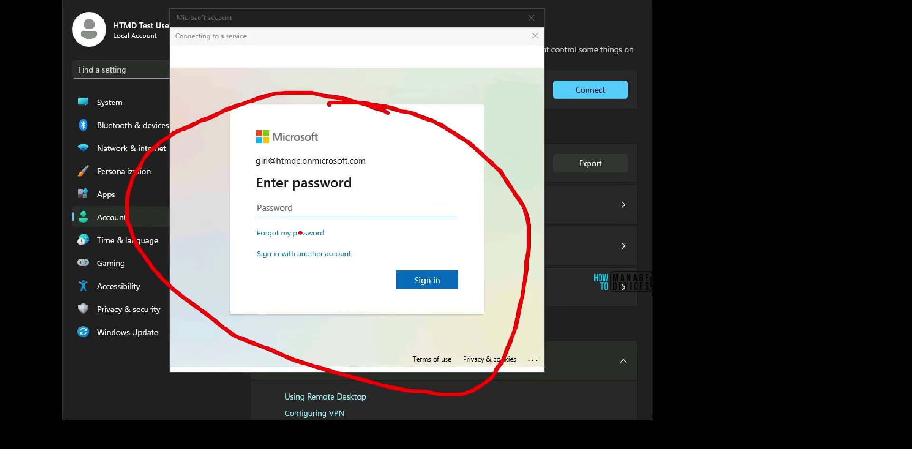
key(Escape)
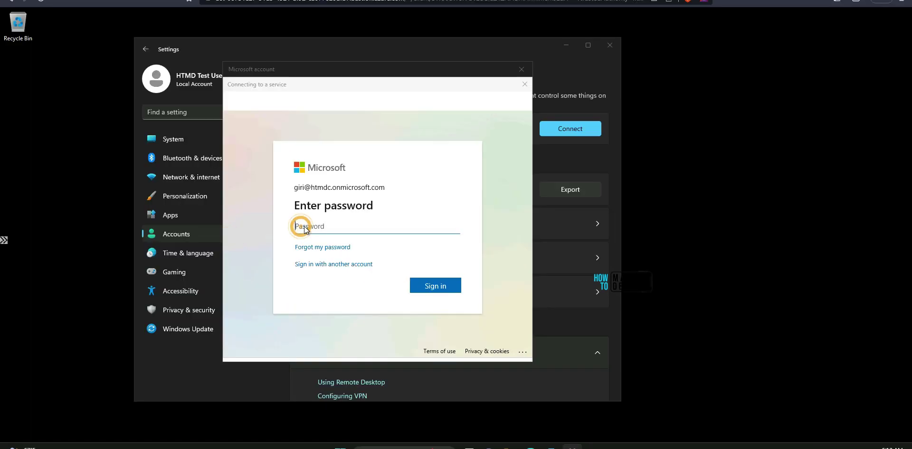
click(304, 229)
text(•••••••••••••••)
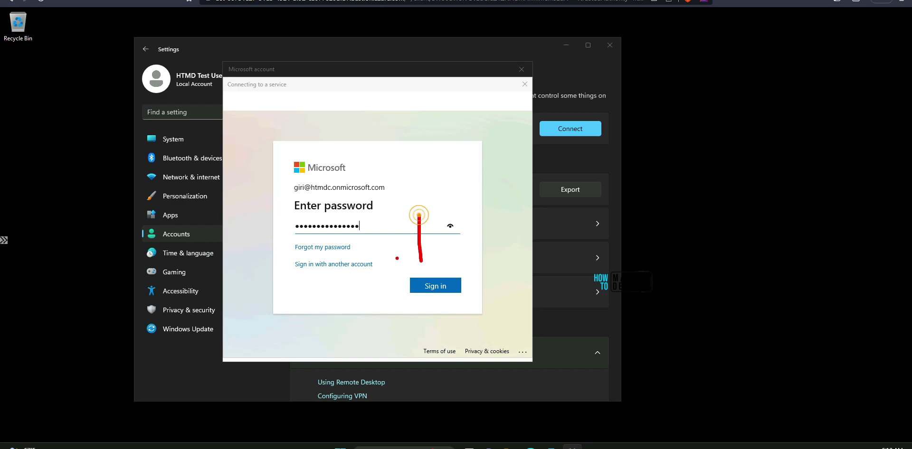
click(438, 288)
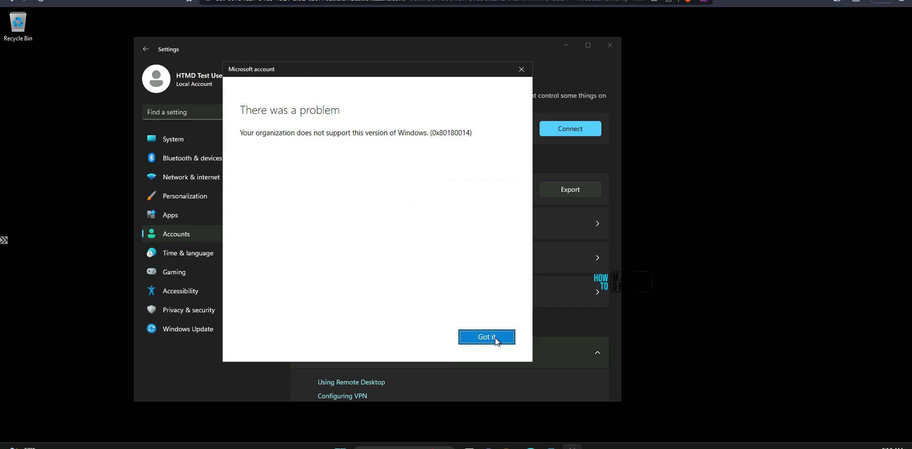
Dismiss the enrollment error and launch Event Viewer from Start search.
click(495, 338)
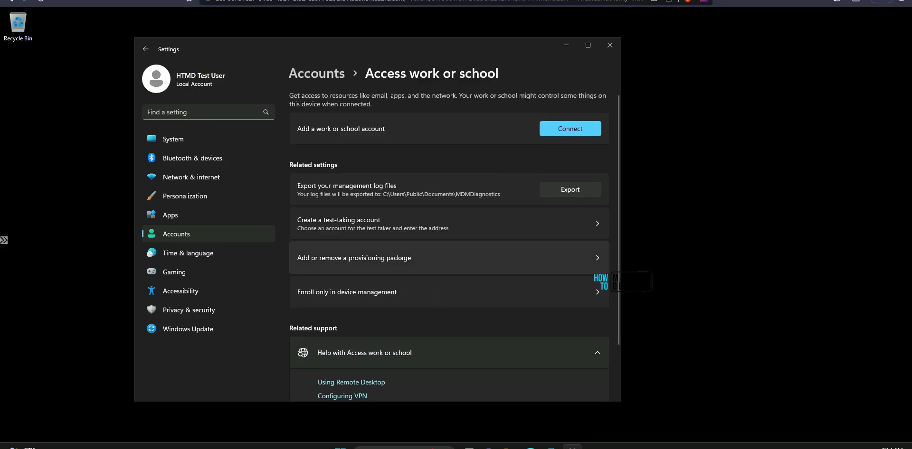
key(super)
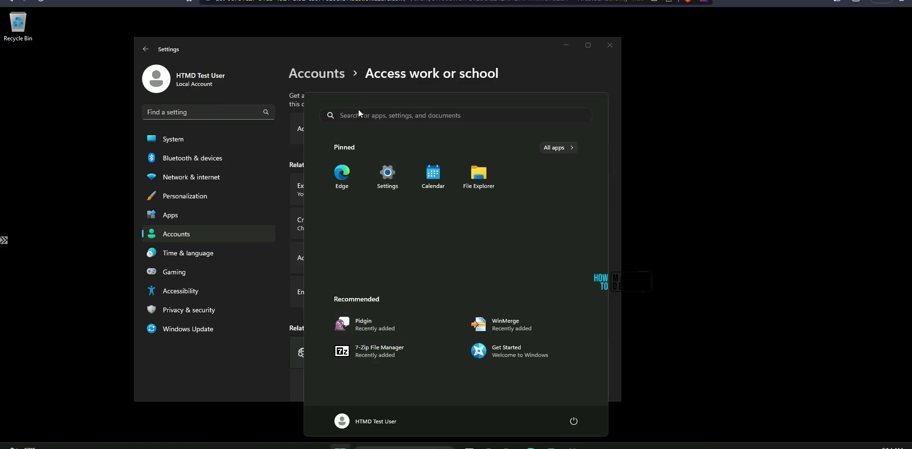
click(358, 114)
text(e)
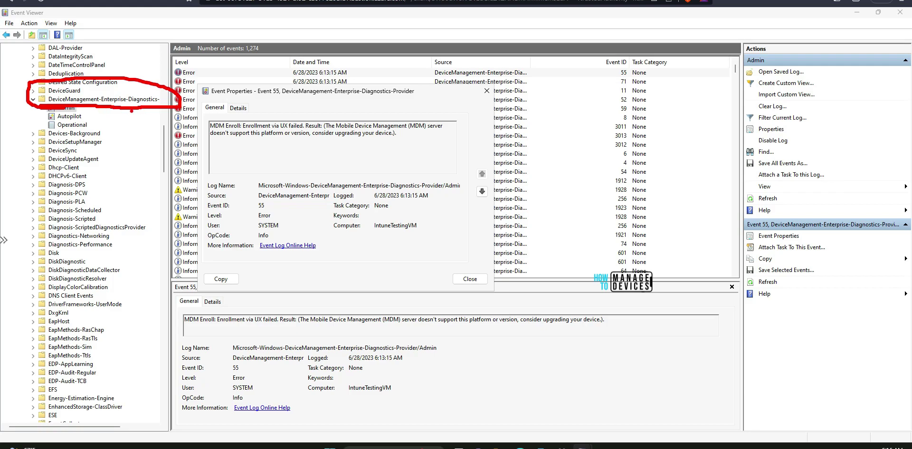
scroll(147, 150, up, 20)
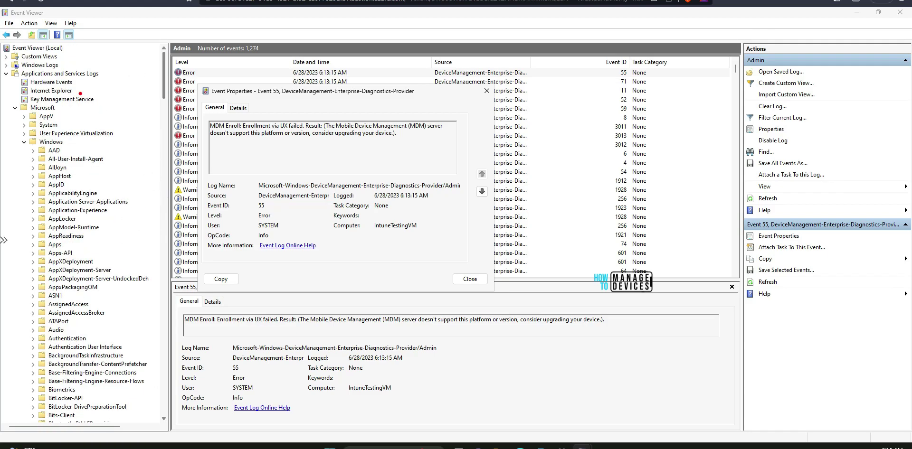
In the DeviceManagement Admin log, review Event 55's enrollment failure and upgrade advice.
mouse_move(56, 65)
mouse_down()
mouse_move(111, 116)
mouse_move(55, 42)
mouse_up()
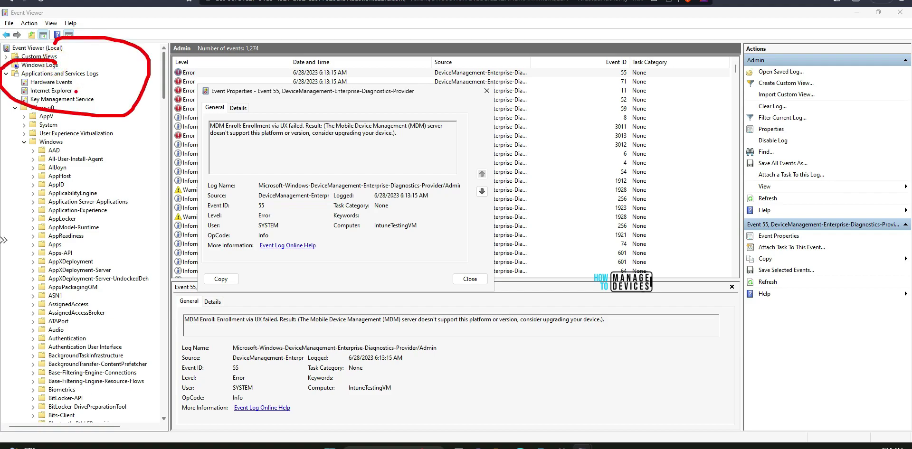
key(Escape)
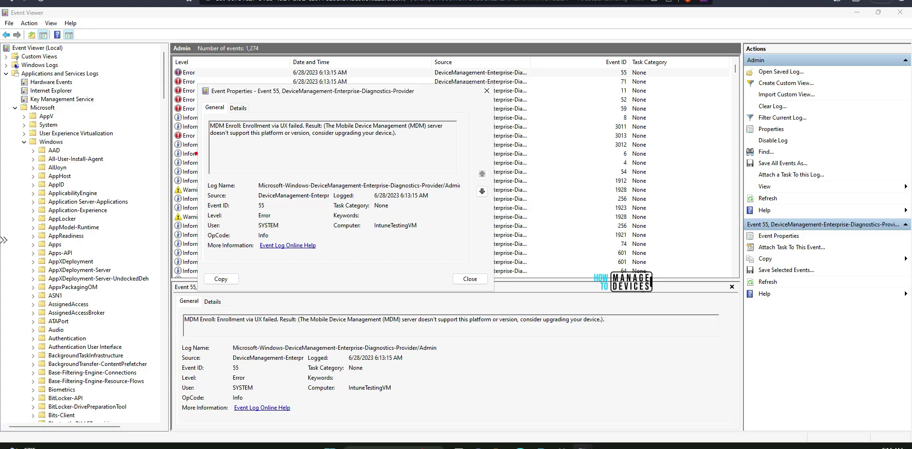
mouse_move(194, 153)
mouse_down()
mouse_move(133, 91)
mouse_move(172, 128)
mouse_up()
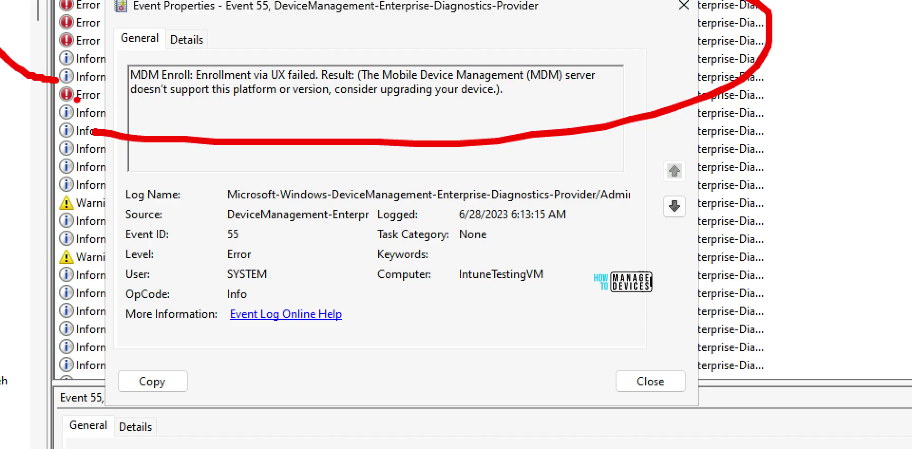
drag(131, 106, 382, 109)
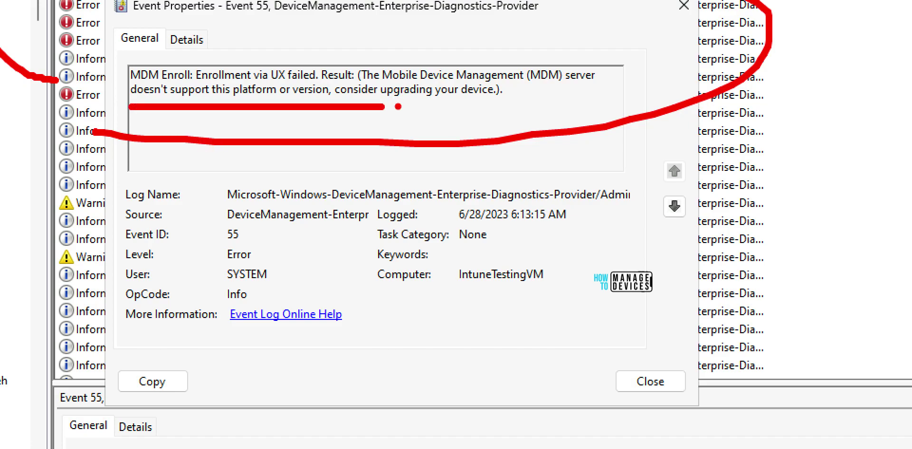
drag(396, 106, 525, 107)
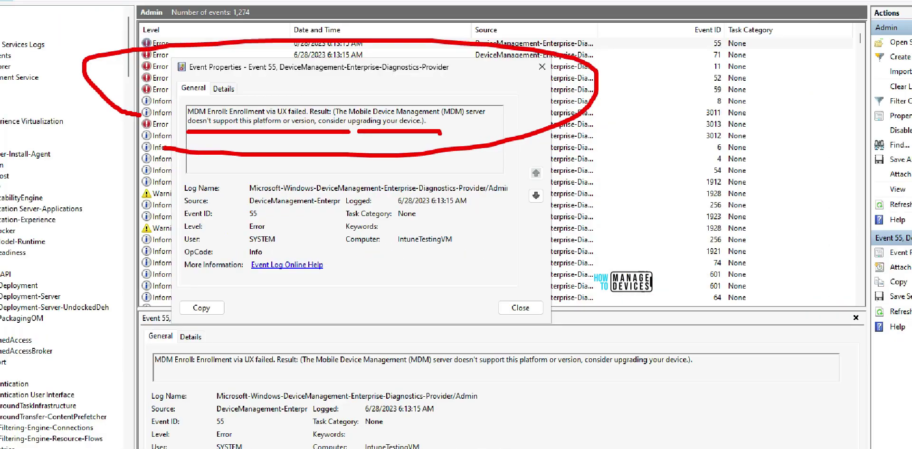
Step through Event 71 to Event 11 and highlight its unsupported platform or version failure.
click(675, 206)
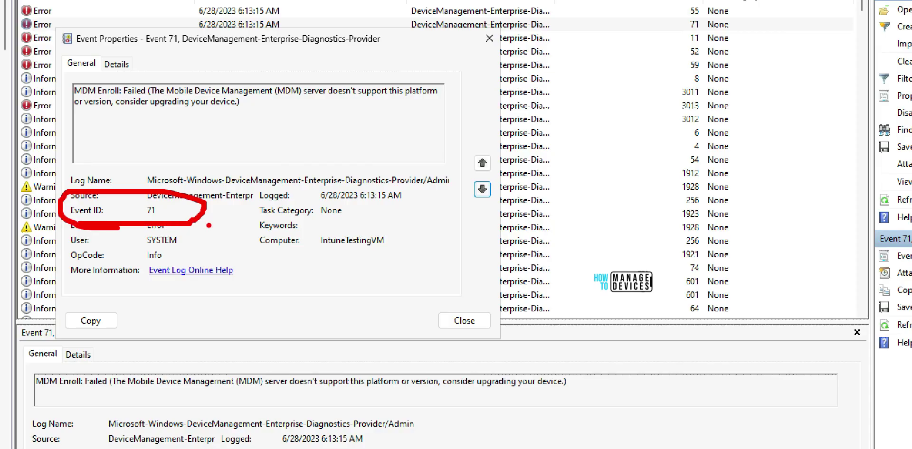
click(482, 189)
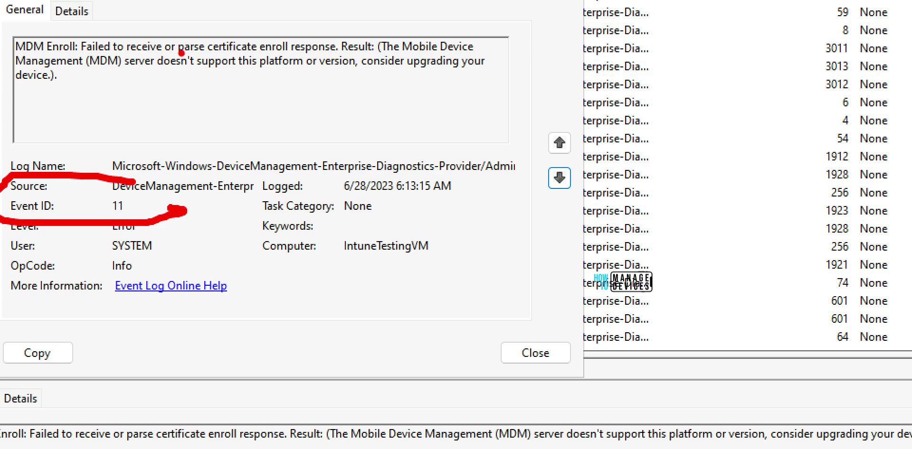
drag(181, 52, 227, 52)
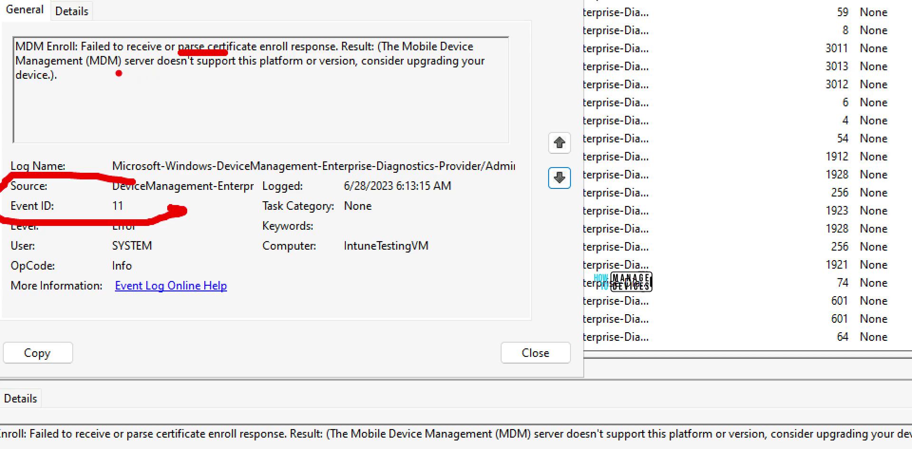
drag(116, 73, 188, 71)
mouse_move(100, 88)
mouse_down()
mouse_move(99, 127)
mouse_move(166, 126)
mouse_move(173, 98)
mouse_up()
drag(214, 73, 422, 74)
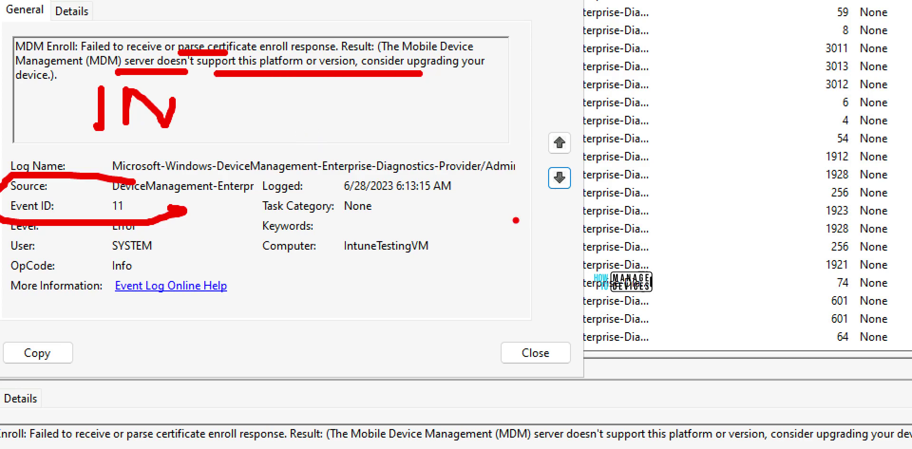
key(Escape)
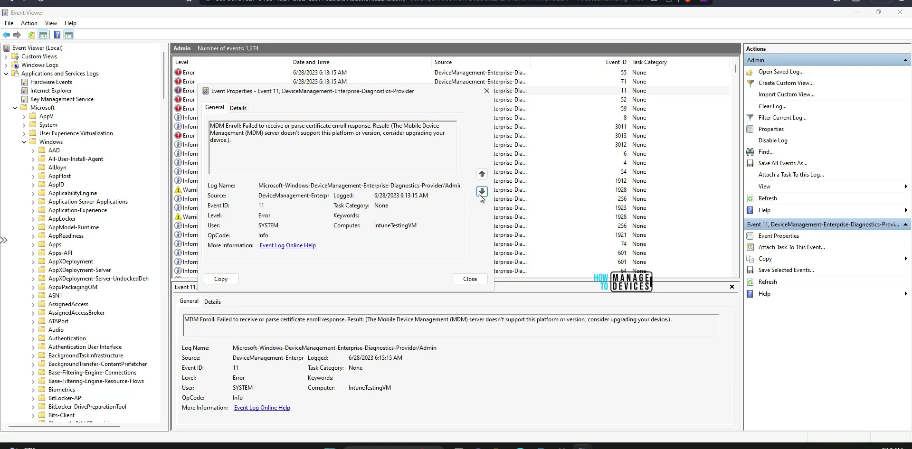
Review Events 52 and 59: DeviceNotSupported fault, unregistered device identifier, server context message.
click(482, 191)
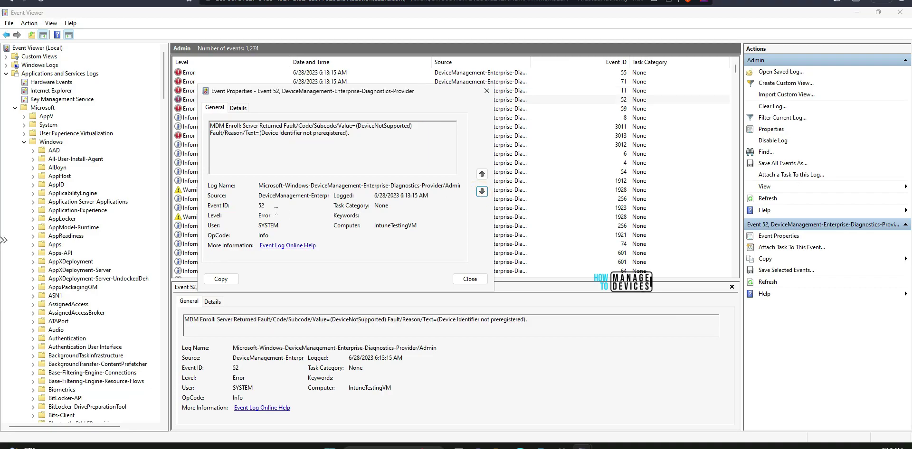
mouse_move(267, 203)
mouse_down()
mouse_move(252, 190)
mouse_move(285, 222)
mouse_move(245, 187)
mouse_up()
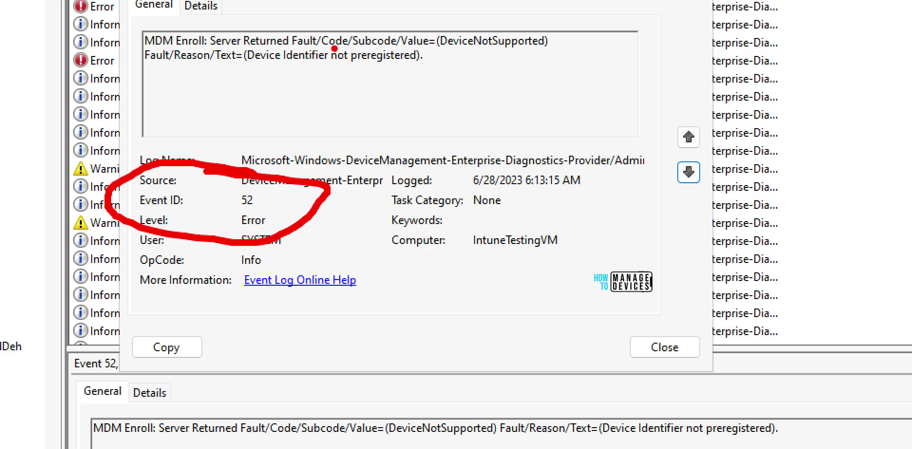
mouse_move(351, 47)
mouse_down()
mouse_move(449, 60)
mouse_move(557, 48)
mouse_up()
drag(237, 71, 395, 73)
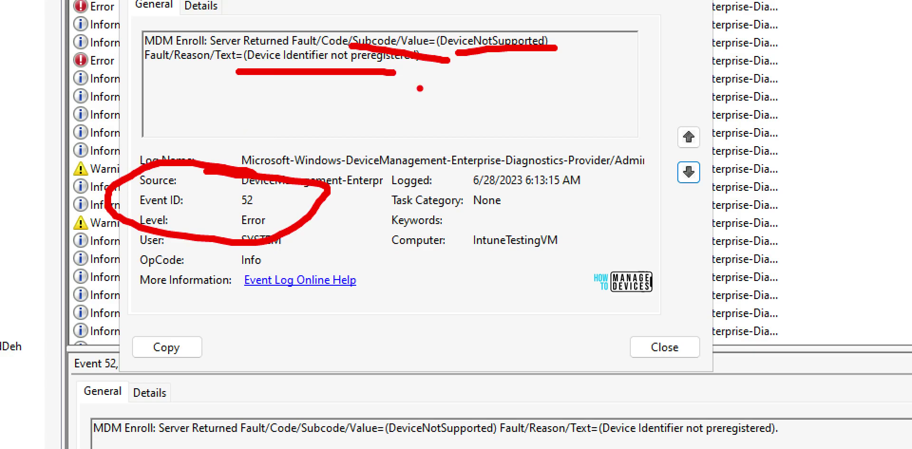
key(Escape)
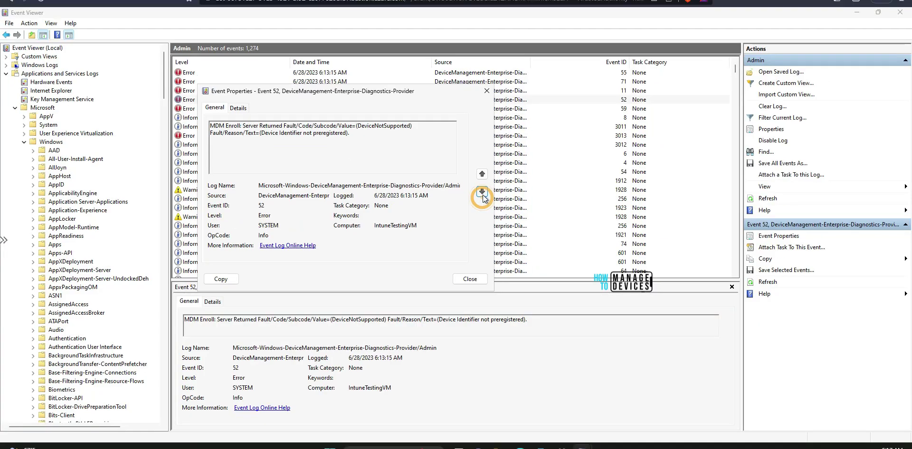
click(482, 191)
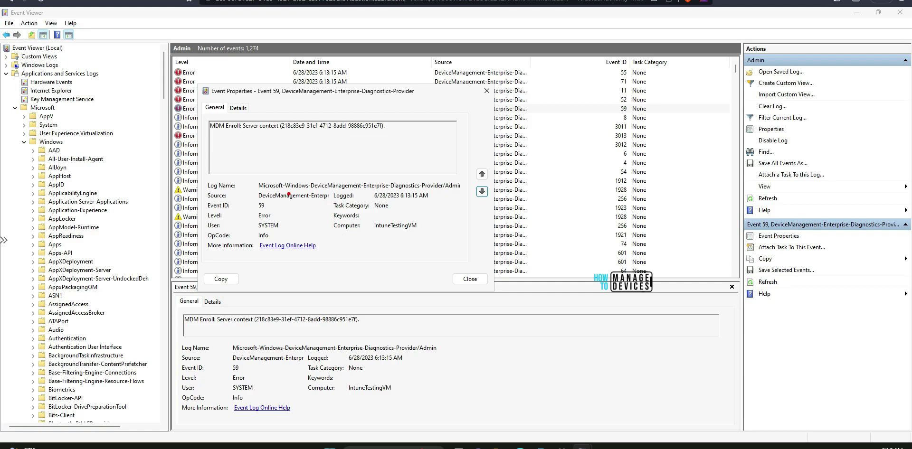
drag(288, 194, 282, 190)
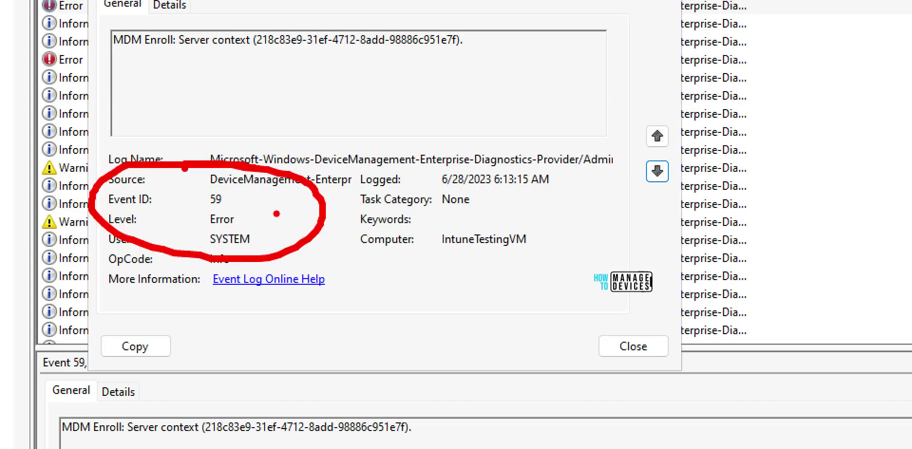
drag(177, 60, 430, 61)
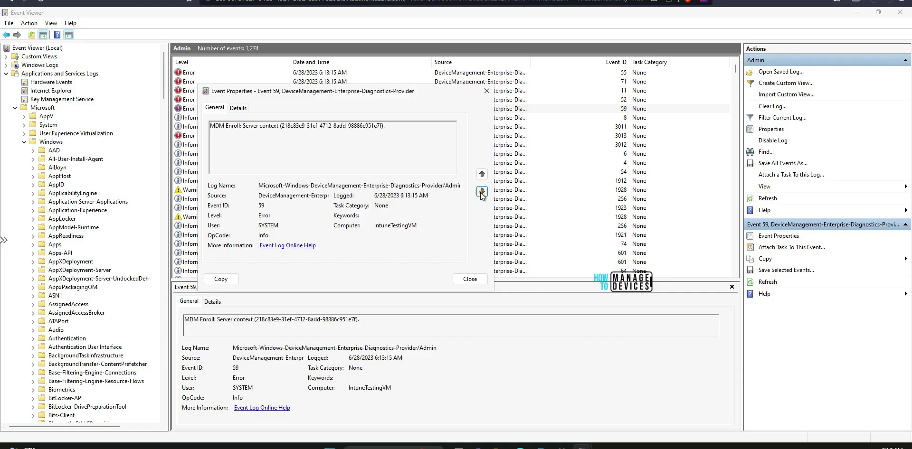
Advance to Event 3013, highlight its AIK Cert error, and open the Run box.
click(482, 192)
click(482, 192)
click(482, 192)
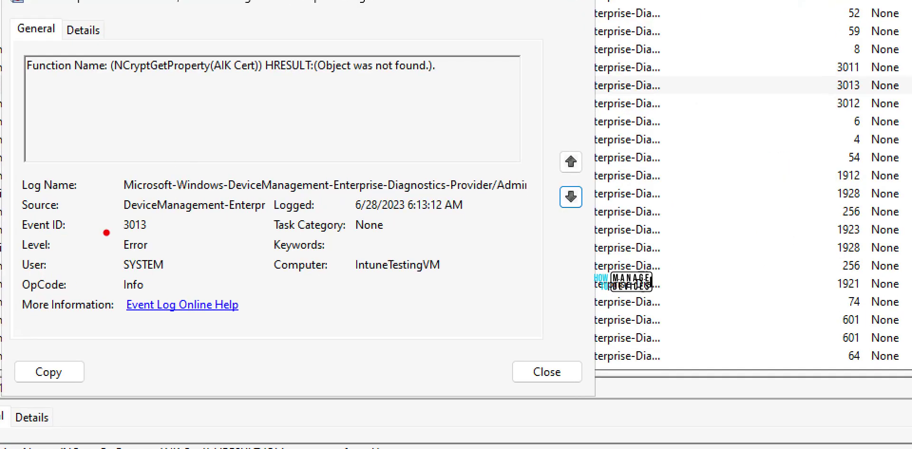
drag(249, 210, 274, 210)
drag(155, 234, 165, 235)
drag(28, 78, 502, 81)
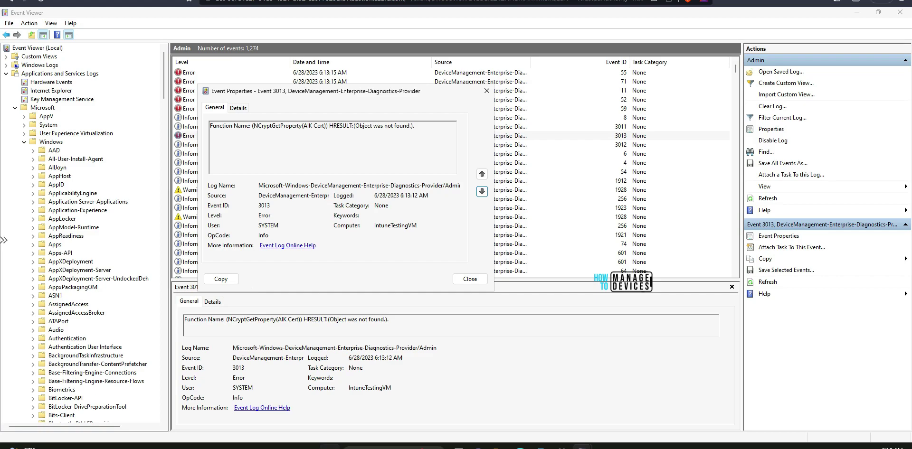
key(super+r)
Run winver to check the Windows version, then close About Windows and Event Properties.
text(wi)
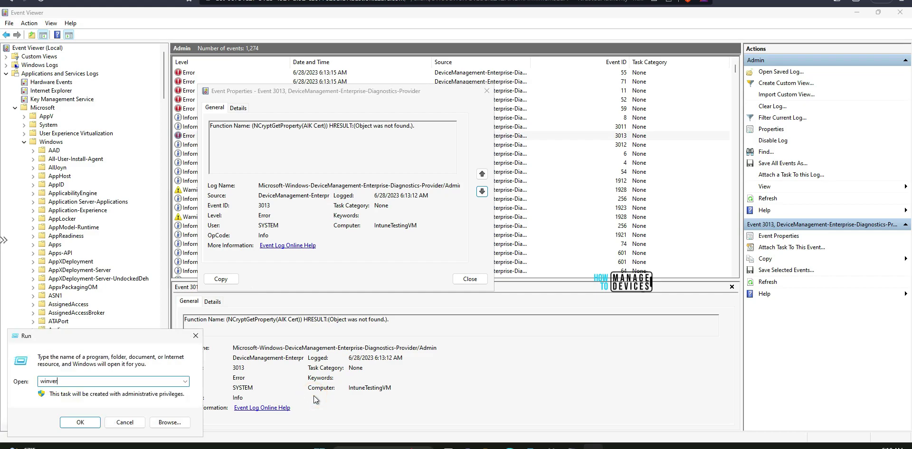
key(Return)
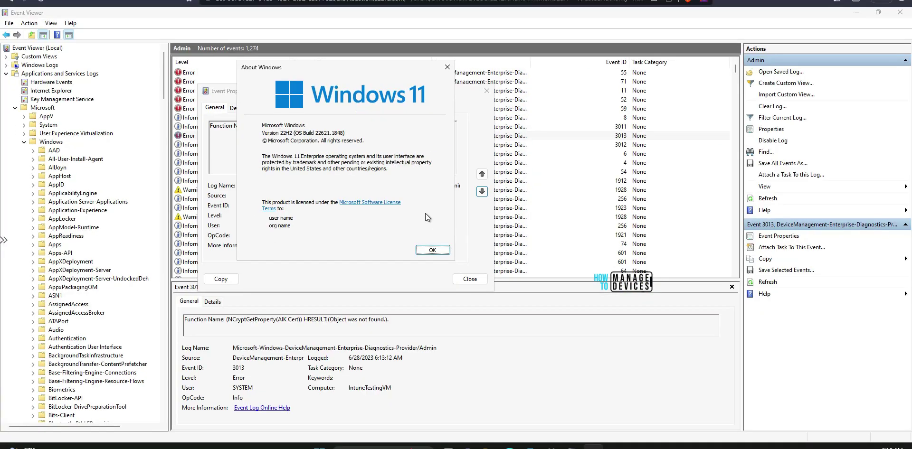
click(432, 250)
click(470, 279)
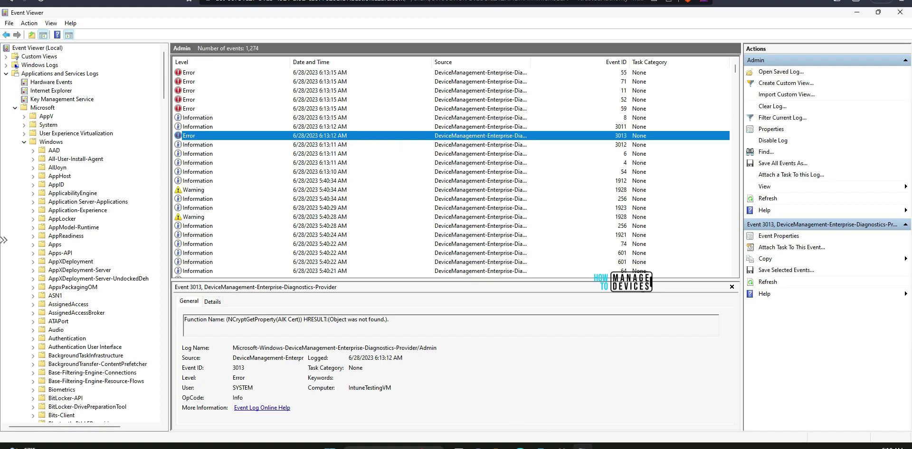
Switch to the Intune admin center and open Devices > Enrollment > Device platform restriction.
click(693, 408)
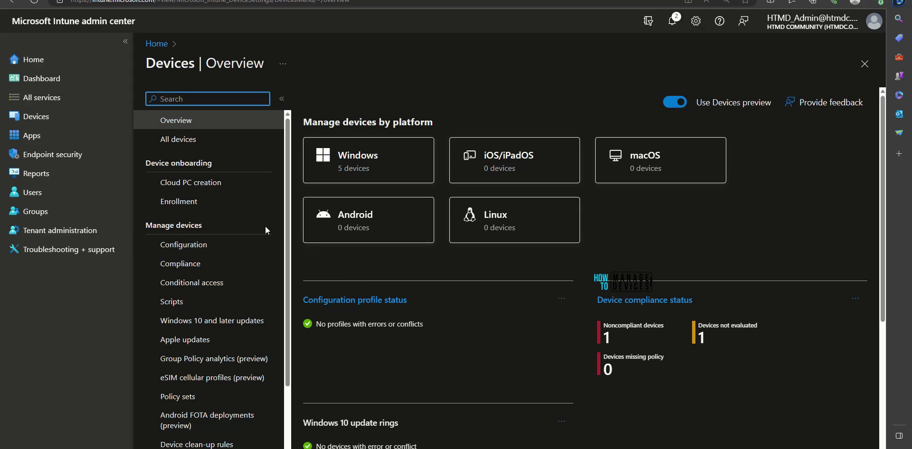
click(178, 202)
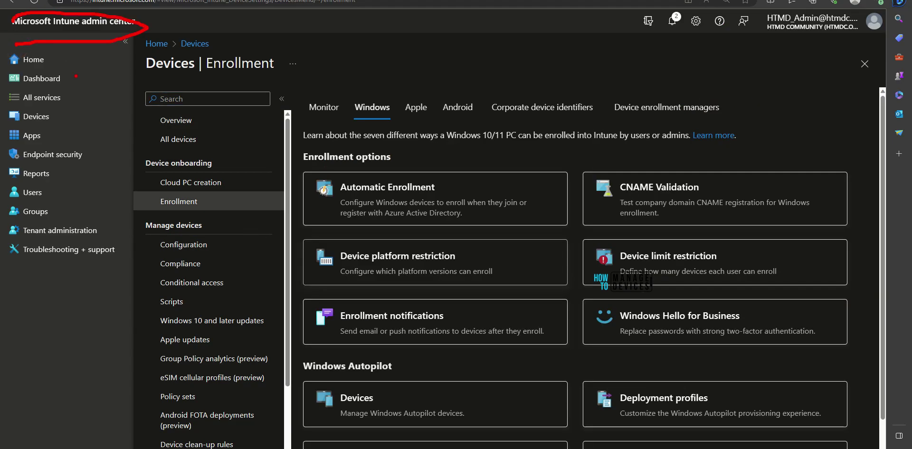
mouse_move(12, 122)
mouse_down()
mouse_move(30, 101)
mouse_move(7, 117)
mouse_up()
mouse_move(189, 191)
mouse_down()
mouse_move(152, 195)
mouse_move(217, 196)
mouse_move(164, 189)
mouse_up()
mouse_move(75, 116)
mouse_down()
mouse_move(124, 149)
mouse_move(136, 176)
mouse_up()
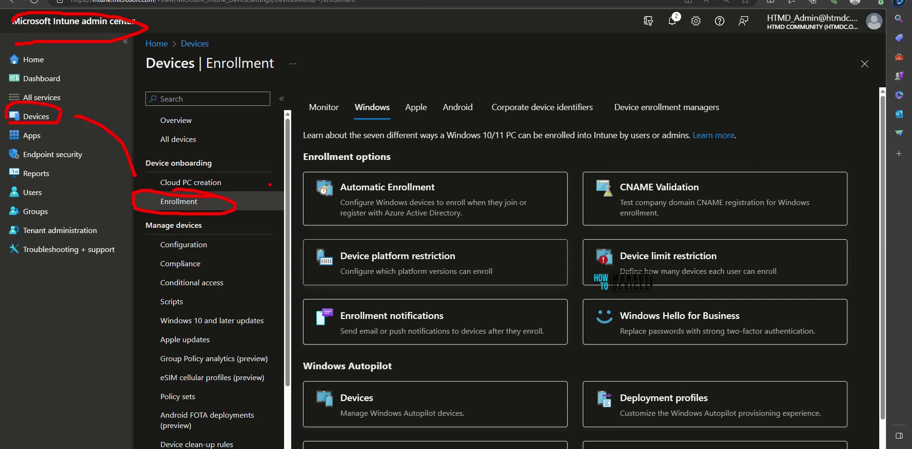
mouse_move(236, 197)
mouse_down()
mouse_move(352, 122)
mouse_move(339, 126)
mouse_up()
key(Escape)
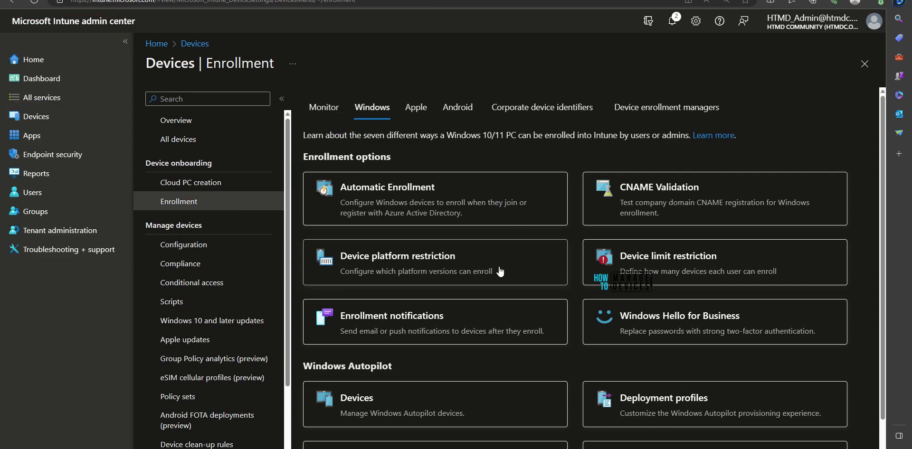
key(ctrl+2)
drag(430, 239, 485, 232)
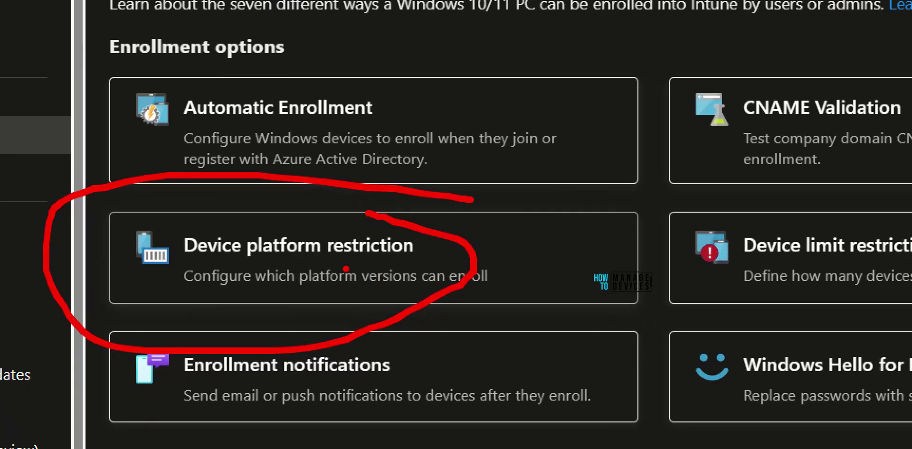
key(Escape)
click(408, 291)
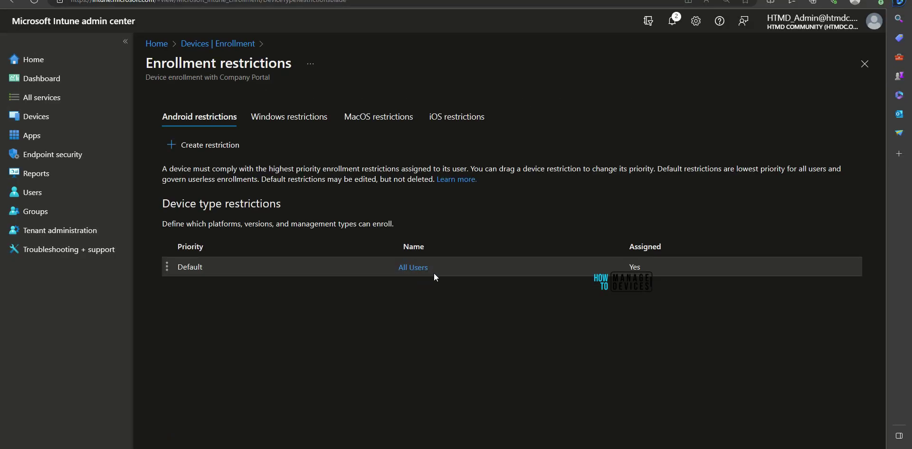
Show the Windows restrictions and select the Block Windows Personal Device restriction.
key(ctrl+2)
mouse_move(237, 100)
mouse_down()
mouse_move(163, 167)
mouse_move(227, 115)
mouse_up()
drag(169, 135, 227, 135)
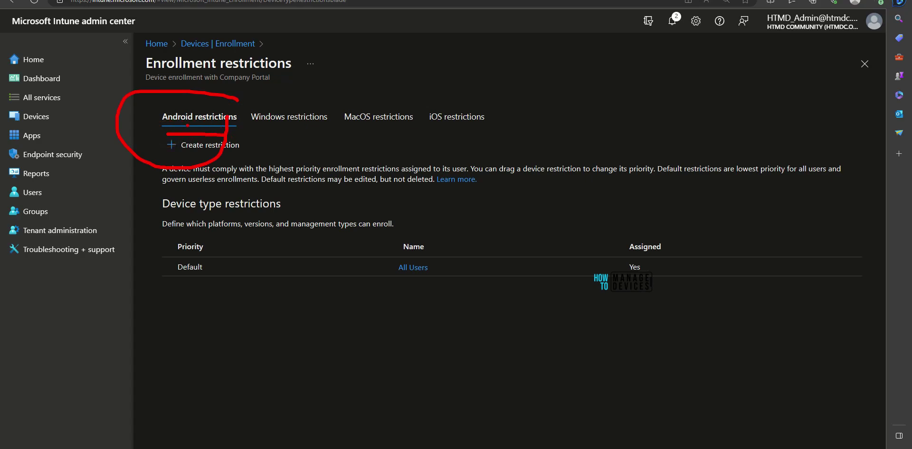
drag(200, 89, 222, 87)
drag(171, 217, 271, 217)
mouse_move(160, 105)
mouse_down()
mouse_move(143, 138)
mouse_move(186, 148)
mouse_up()
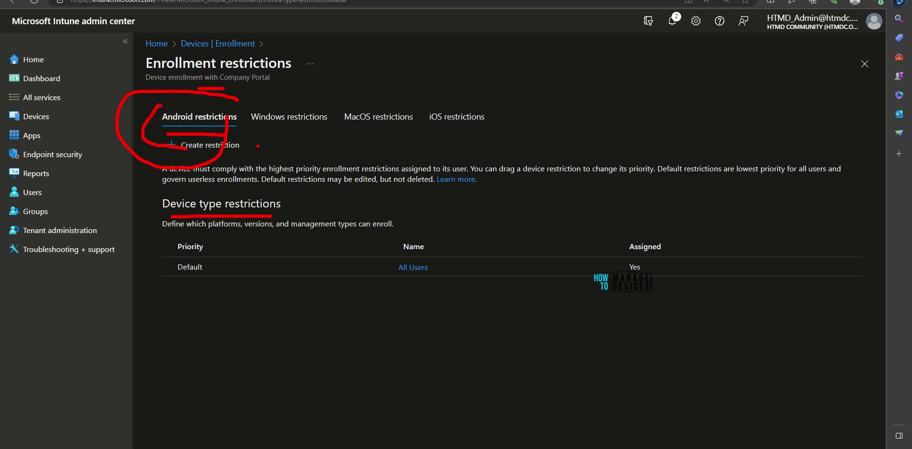
mouse_move(280, 93)
mouse_down()
mouse_move(247, 101)
mouse_move(280, 91)
mouse_up()
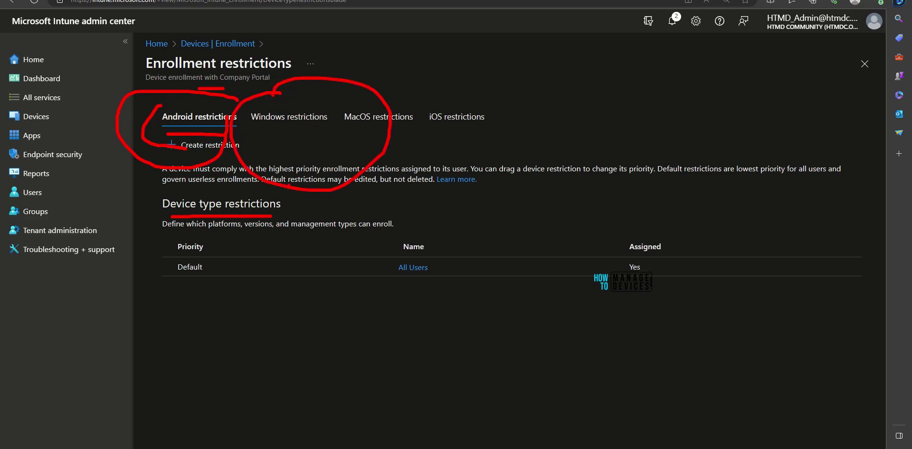
key(Escape)
click(285, 120)
mouse_move(294, 235)
mouse_down()
mouse_move(157, 273)
mouse_move(237, 274)
mouse_move(270, 249)
mouse_up()
key(Escape)
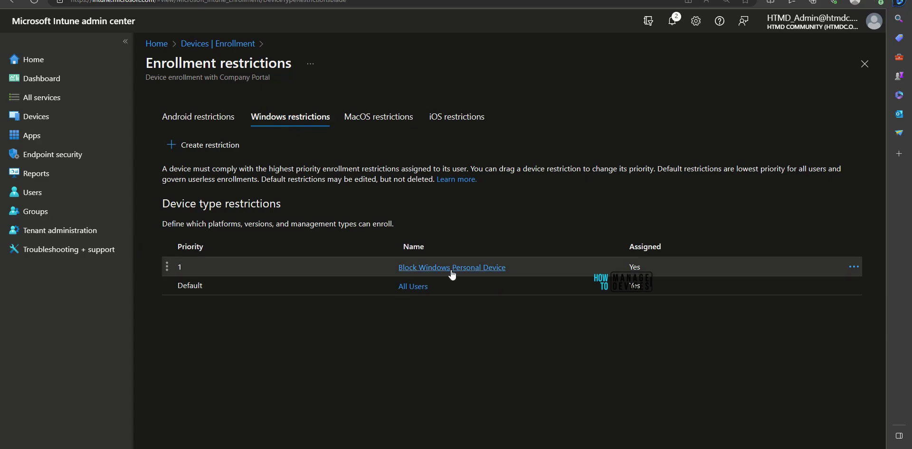
click(451, 271)
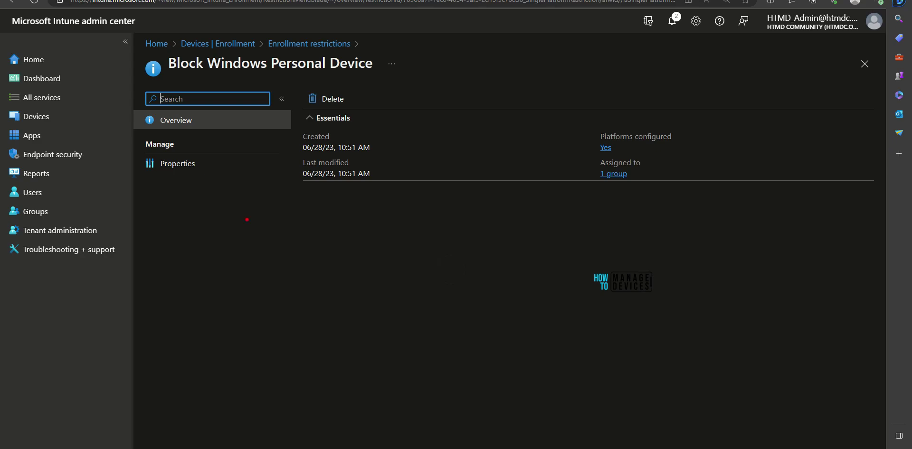
Open the restriction's Properties and start editing its platform settings, then return to Event Viewer.
mouse_move(243, 60)
mouse_down()
mouse_move(92, 171)
mouse_move(254, 43)
mouse_up()
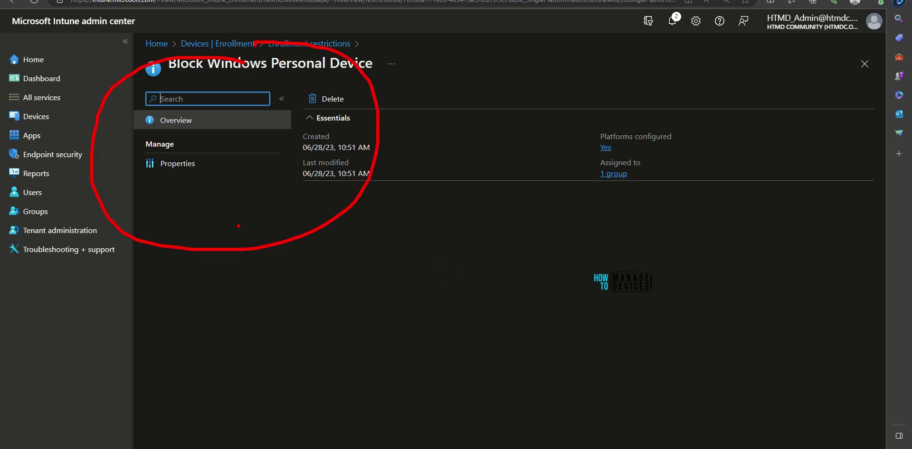
click(178, 164)
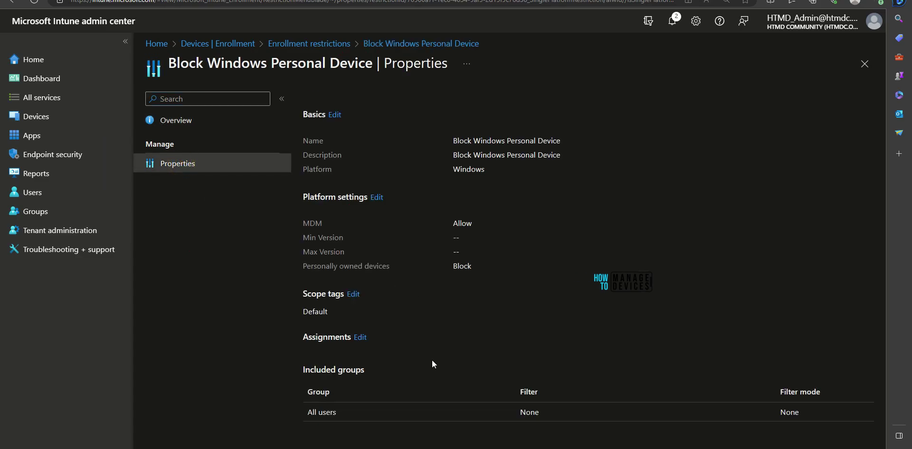
mouse_move(404, 354)
mouse_down()
mouse_move(240, 356)
mouse_move(413, 373)
mouse_move(380, 370)
mouse_up()
drag(381, 336, 327, 386)
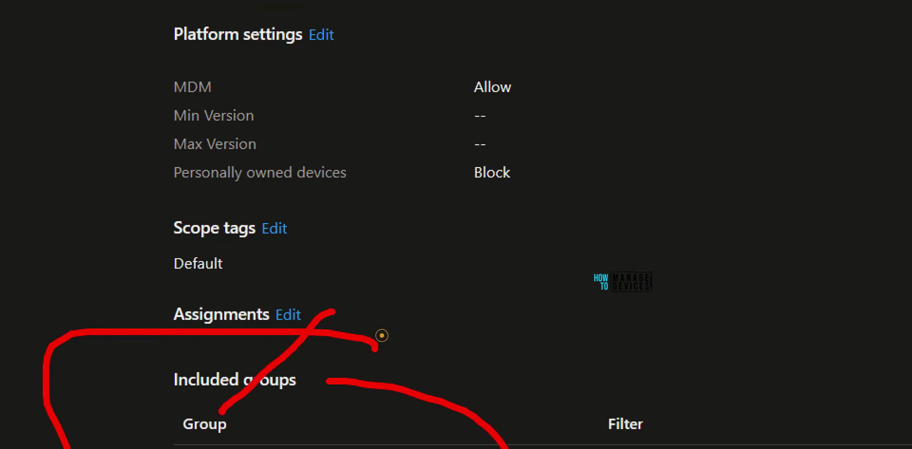
key(Escape)
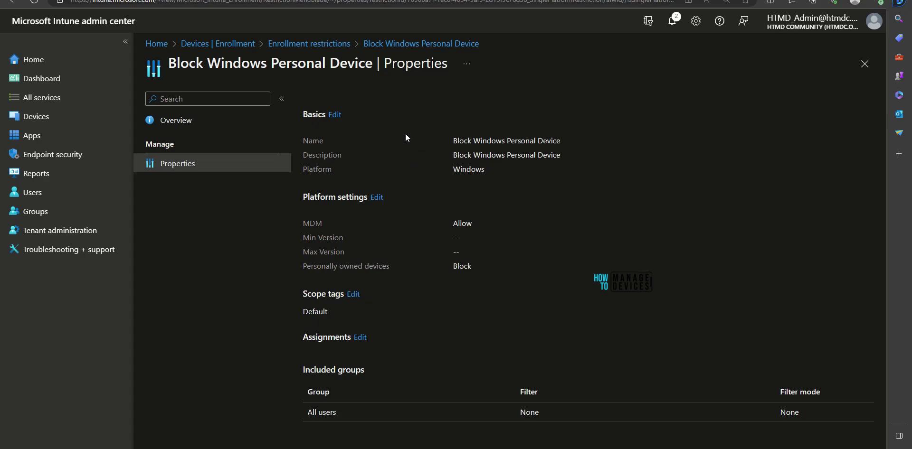
mouse_move(287, 207)
mouse_down()
mouse_move(391, 179)
mouse_move(295, 223)
mouse_up()
key(Escape)
click(377, 199)
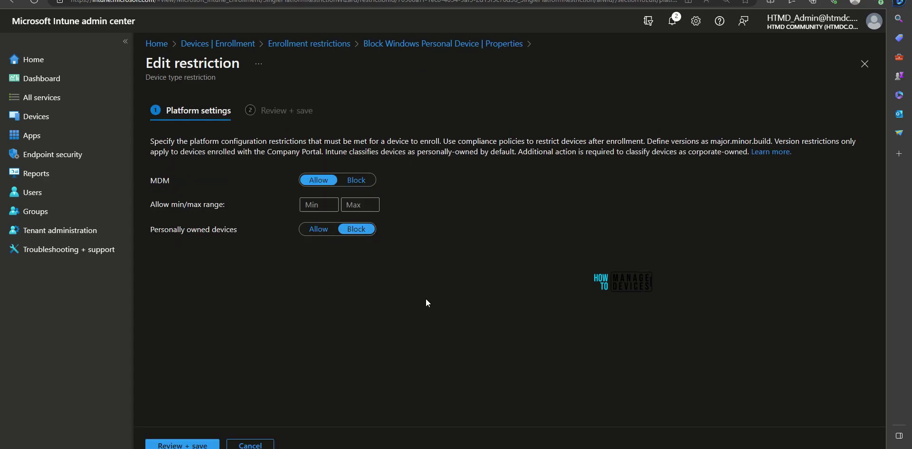
mouse_move(397, 219)
mouse_down()
mouse_move(520, 266)
mouse_move(352, 194)
mouse_up()
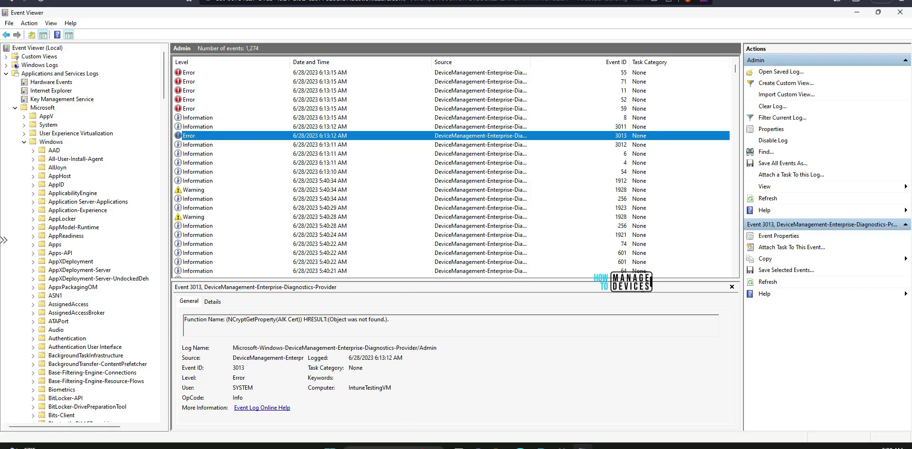
Run whoami in the administrator PowerShell to confirm the signed-in test user.
click(331, 411)
text(whoami)
key(Return)
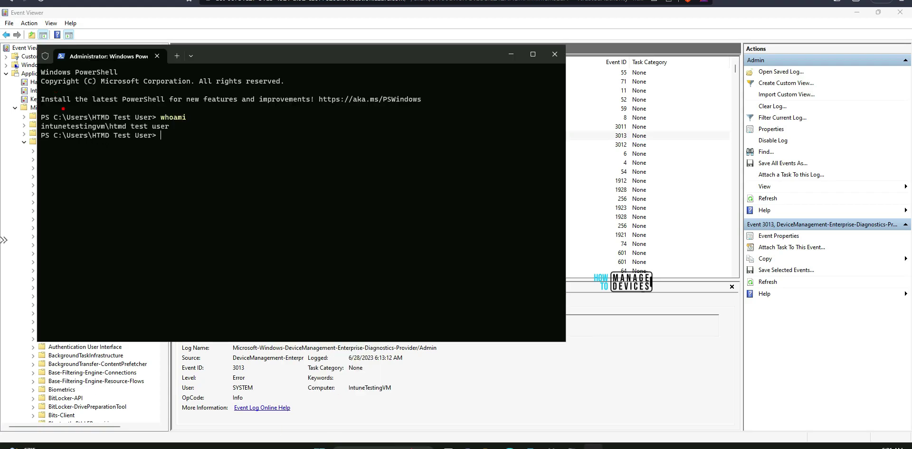
mouse_move(63, 108)
mouse_down()
mouse_move(9, 131)
mouse_move(60, 93)
mouse_up()
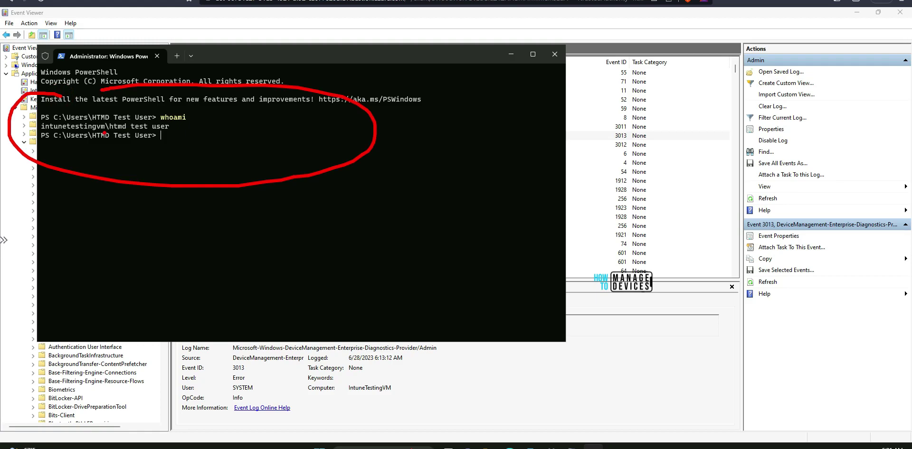
drag(104, 132, 164, 132)
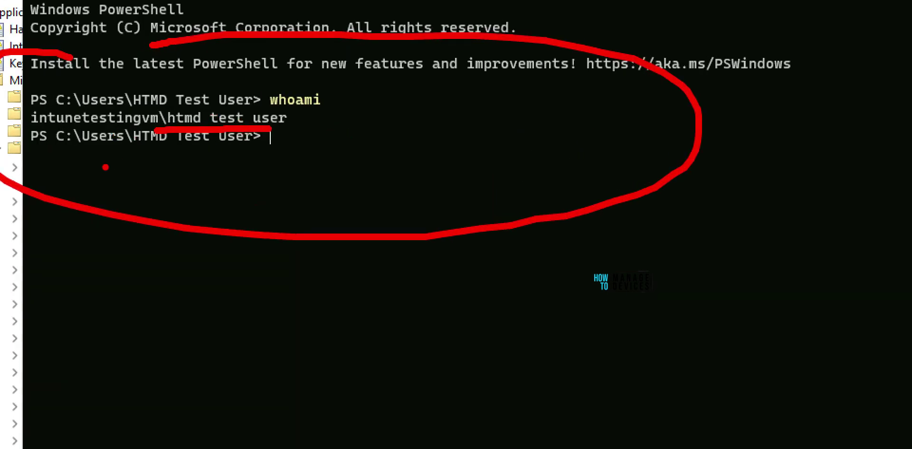
key(Escape)
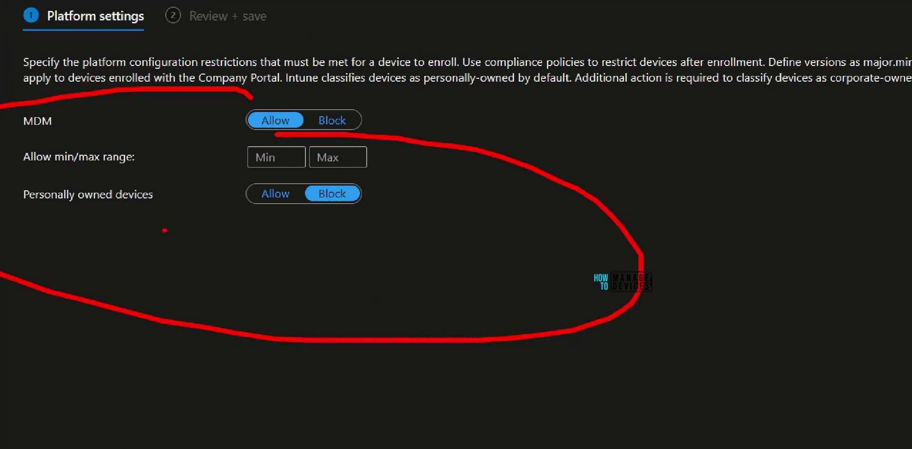
Highlight the restriction's platform settings showing MDM Allowed and personally owned devices Blocked.
drag(163, 229, 435, 203)
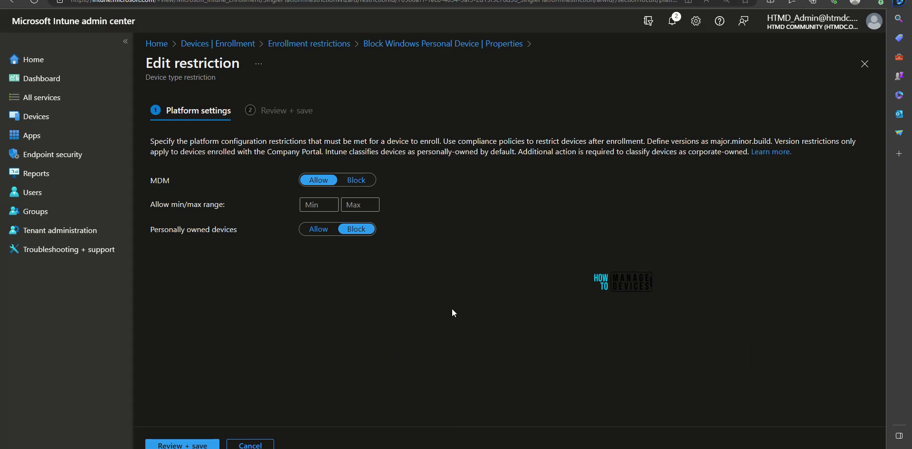
mouse_move(358, 170)
mouse_down()
mouse_move(161, 167)
mouse_move(387, 185)
mouse_up()
mouse_move(541, 243)
mouse_down()
mouse_move(538, 304)
mouse_move(580, 274)
mouse_move(563, 254)
mouse_move(622, 223)
mouse_move(615, 219)
mouse_up()
mouse_move(642, 256)
mouse_down()
mouse_move(637, 190)
mouse_move(752, 185)
mouse_up()
mouse_move(755, 288)
mouse_down()
mouse_move(520, 353)
mouse_move(458, 197)
mouse_move(525, 272)
mouse_up()
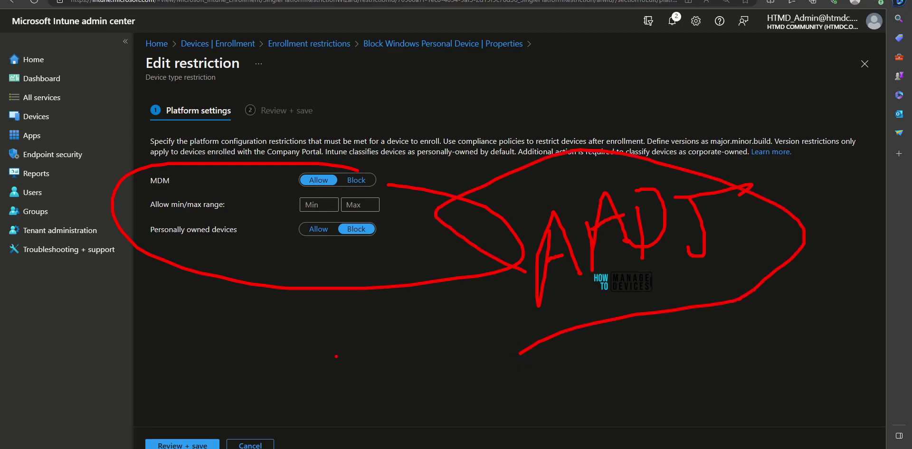
mouse_move(326, 392)
mouse_down()
mouse_move(314, 346)
mouse_move(346, 366)
mouse_move(387, 362)
mouse_move(380, 393)
mouse_up()
drag(399, 362, 422, 347)
mouse_move(301, 422)
mouse_down()
mouse_move(462, 412)
mouse_move(202, 325)
mouse_move(221, 448)
mouse_move(344, 446)
mouse_up()
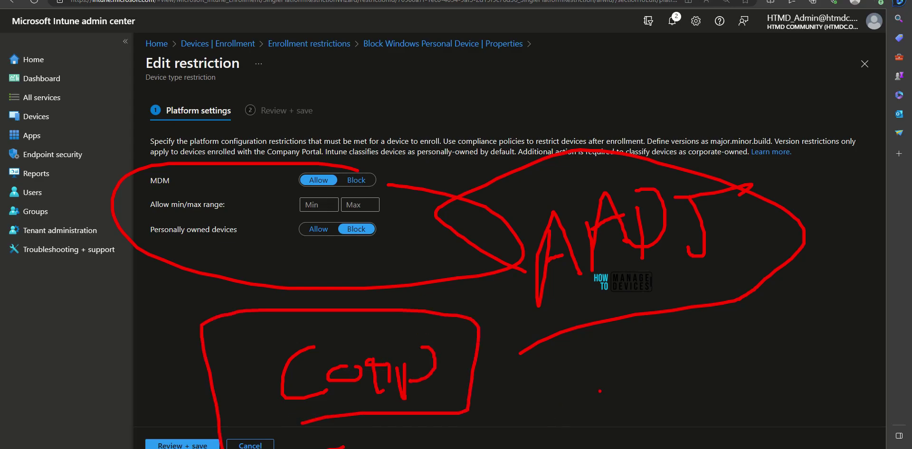
key(Escape)
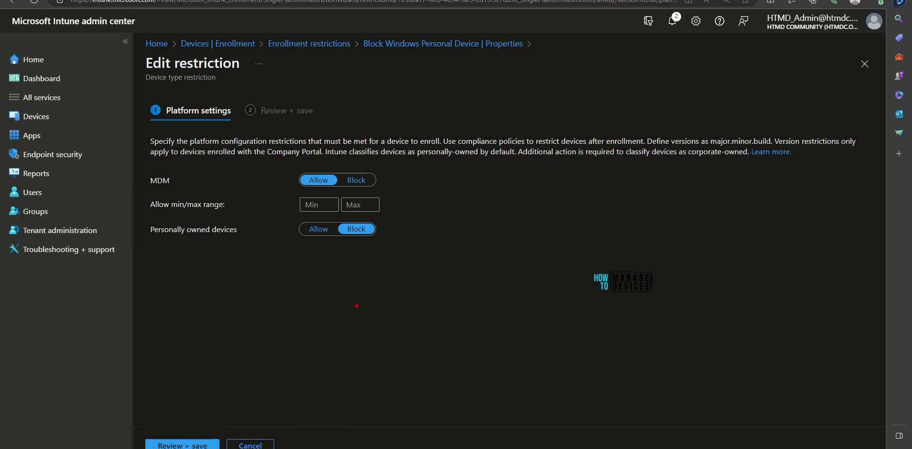
Set Personally owned devices to Allow and save the restriction through Review + save.
key(ctrl+2)
drag(150, 247, 429, 261)
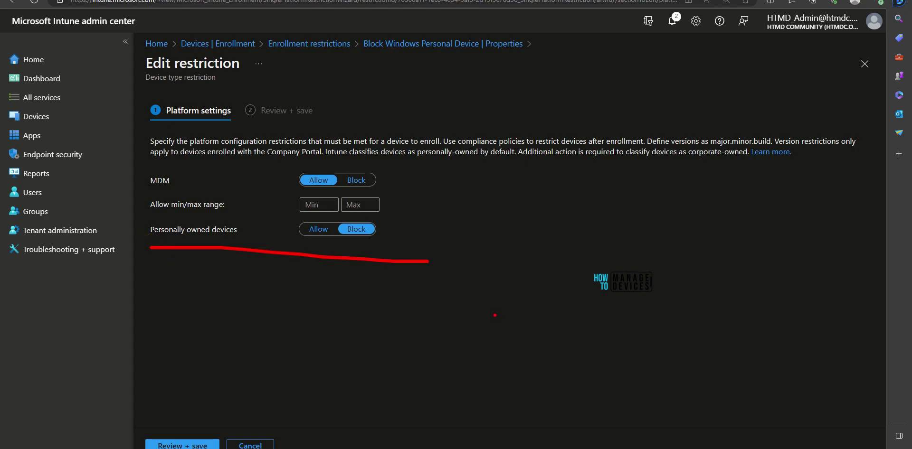
key(Escape)
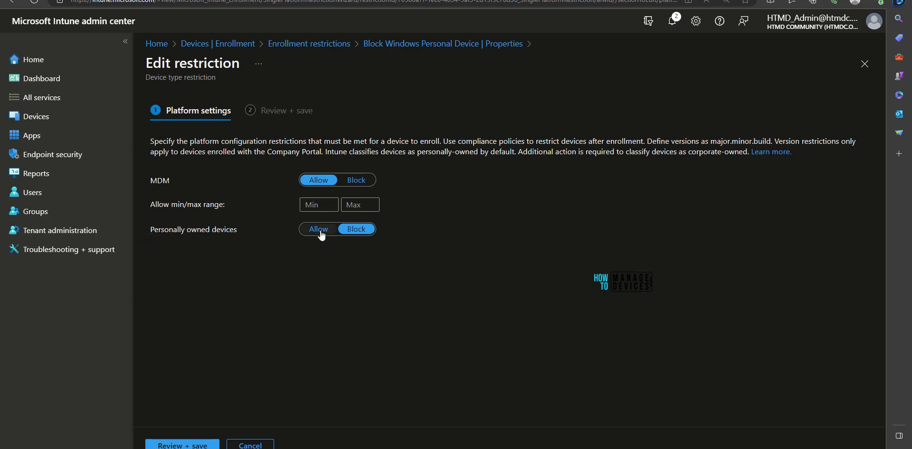
click(319, 229)
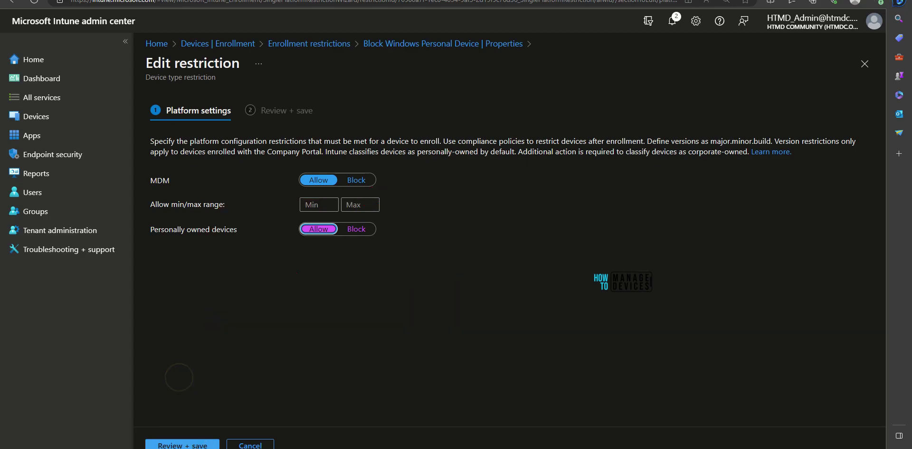
click(181, 445)
click(178, 445)
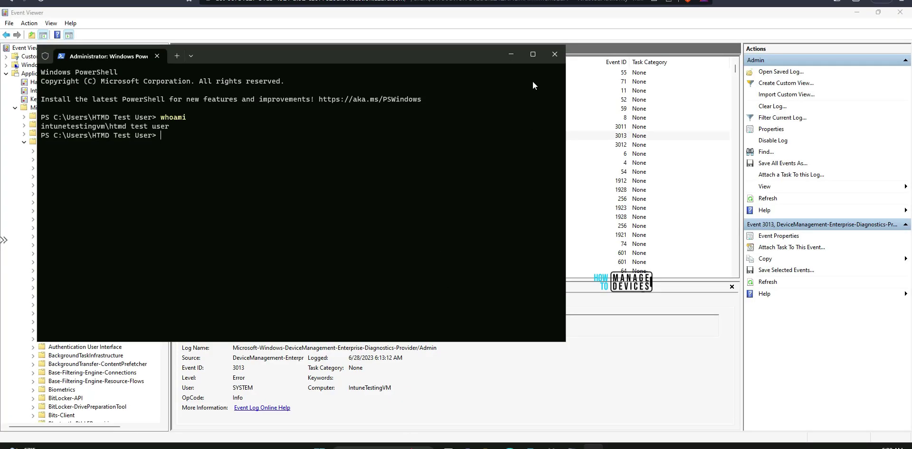
Start a device-management-only enrollment in Access work or school and submit the work account.
click(512, 55)
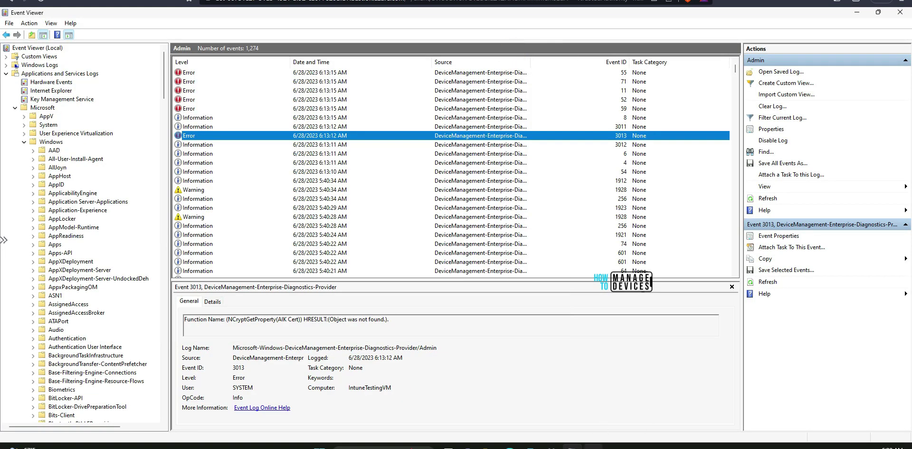
click(553, 447)
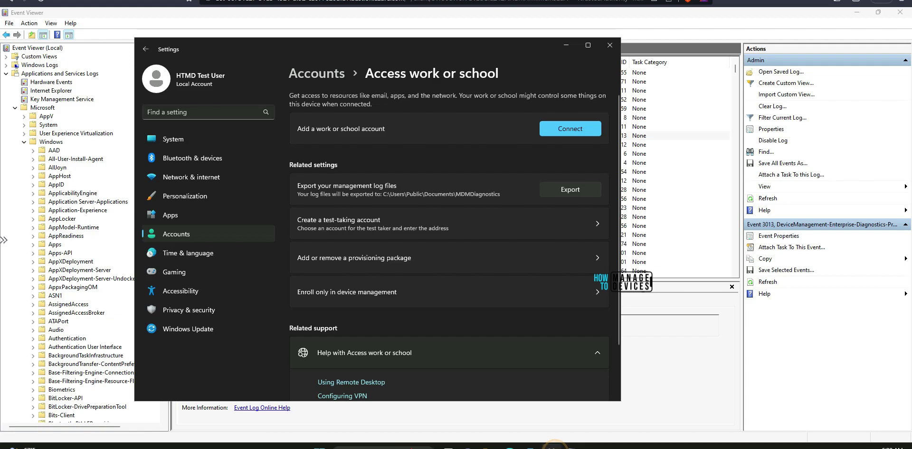
click(446, 297)
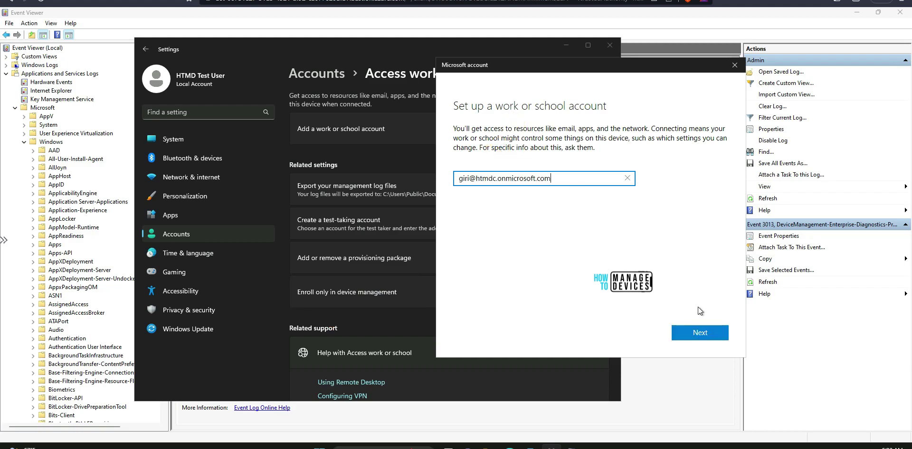
click(700, 332)
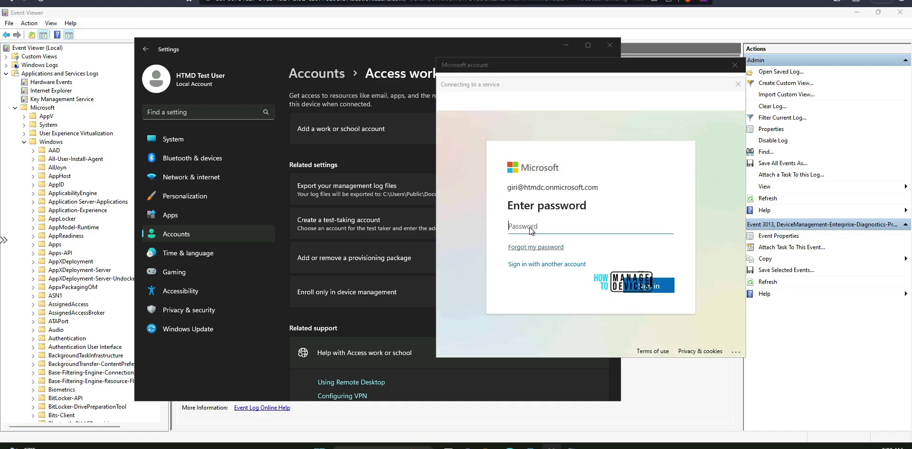
Sign in with the account password, stay signed in, and dismiss the notice once registration finishes.
text(•••••••••••••••)
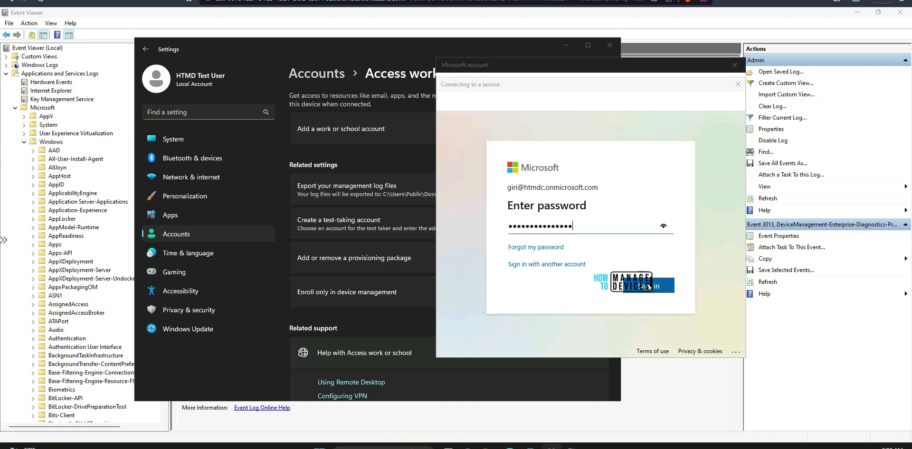
click(648, 287)
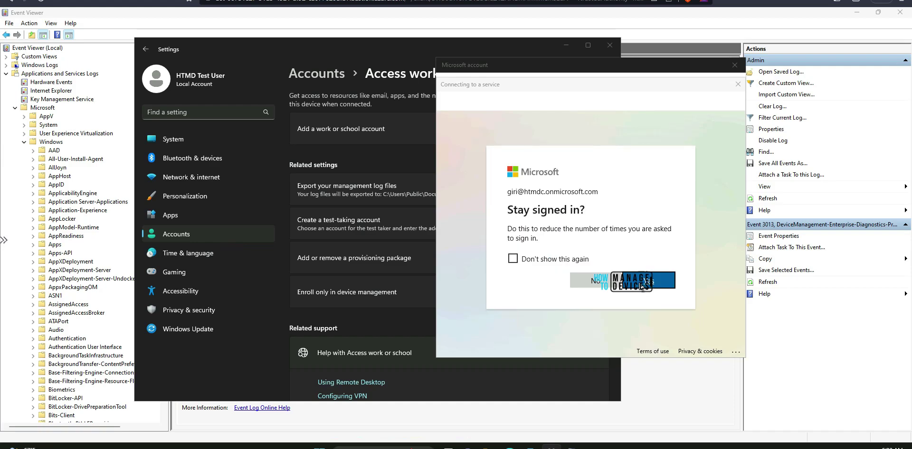
click(642, 285)
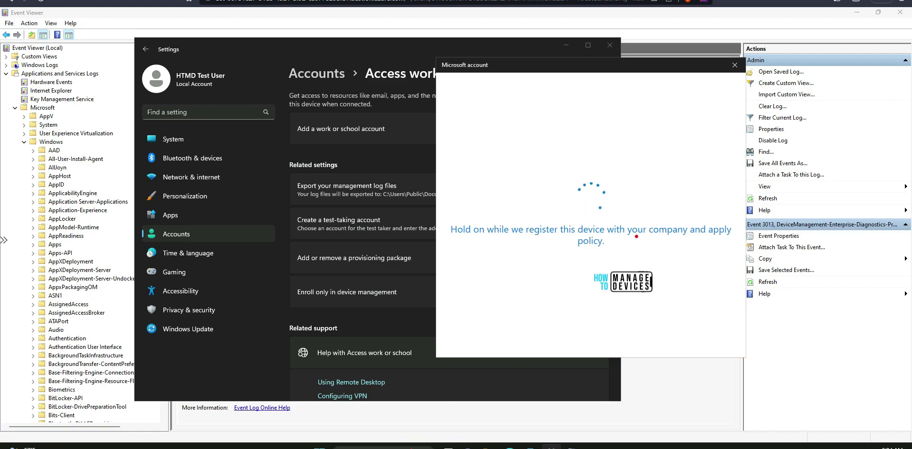
drag(637, 189, 544, 156)
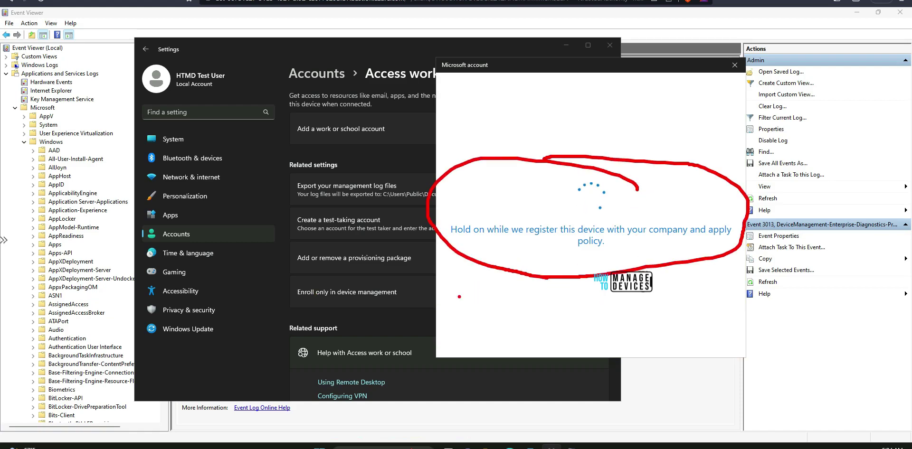
mouse_move(512, 304)
mouse_down()
mouse_move(518, 299)
mouse_move(585, 326)
mouse_move(568, 300)
mouse_up()
mouse_move(603, 323)
mouse_down()
mouse_move(641, 320)
mouse_move(531, 343)
mouse_up()
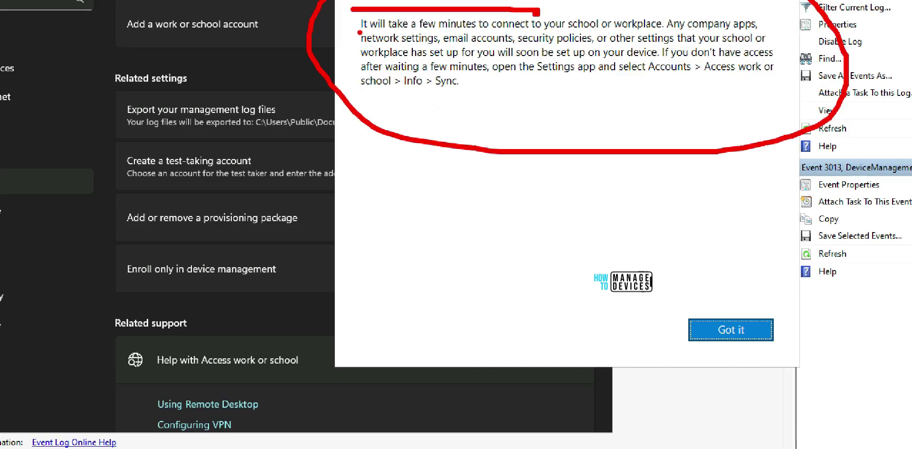
drag(526, 32, 656, 29)
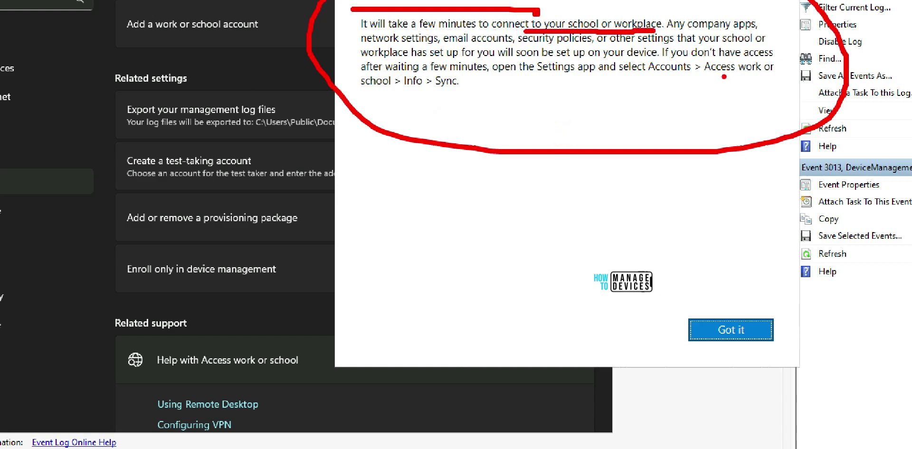
drag(360, 93, 894, 76)
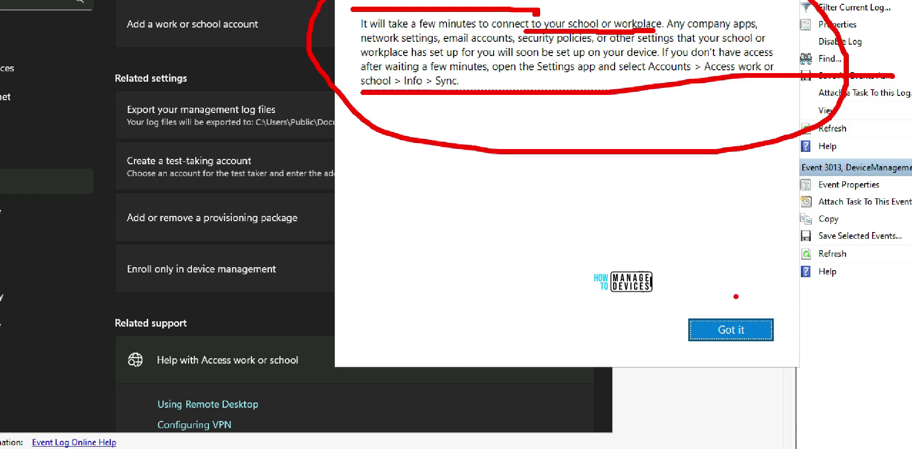
drag(751, 204, 737, 275)
drag(712, 258, 762, 248)
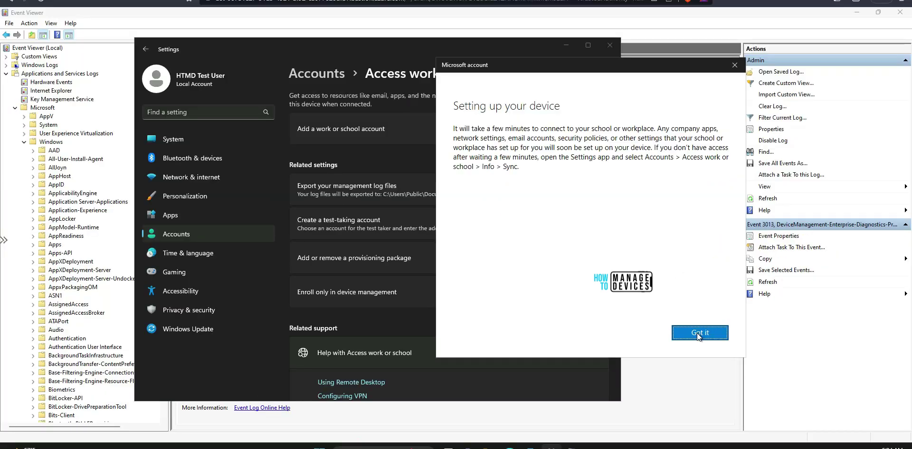
click(728, 334)
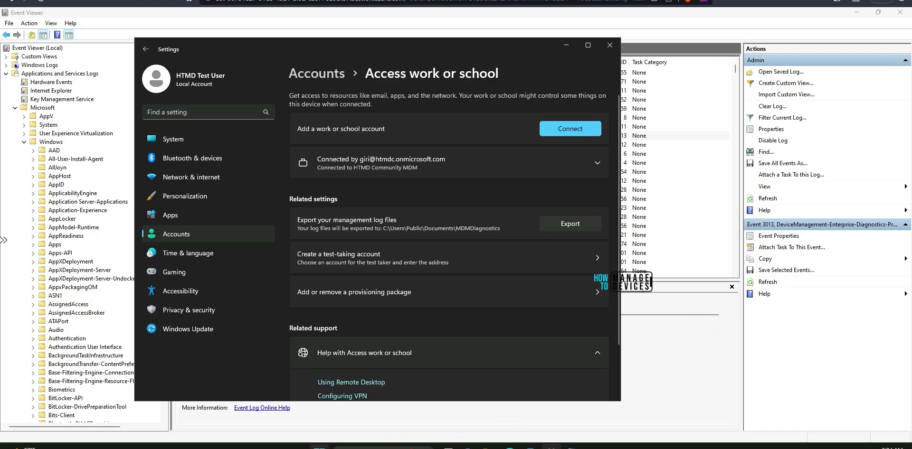
Launch Company Portal from the Microsoft Store and sign in with the work account e-mail and password.
click(311, 447)
click(434, 182)
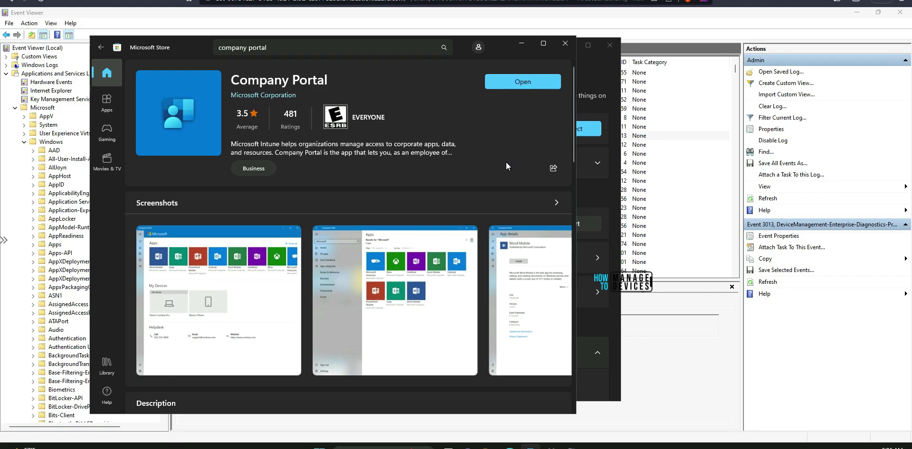
click(518, 80)
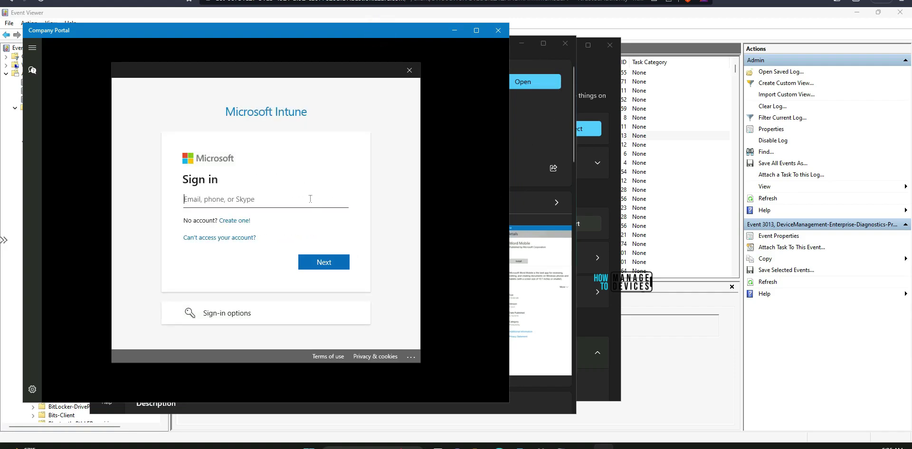
key(ctrl+v)
click(322, 265)
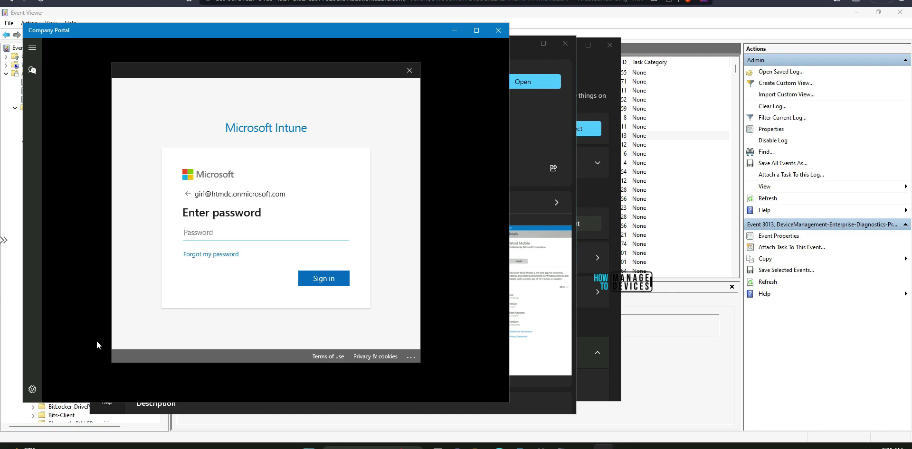
key(ctrl+v)
click(315, 278)
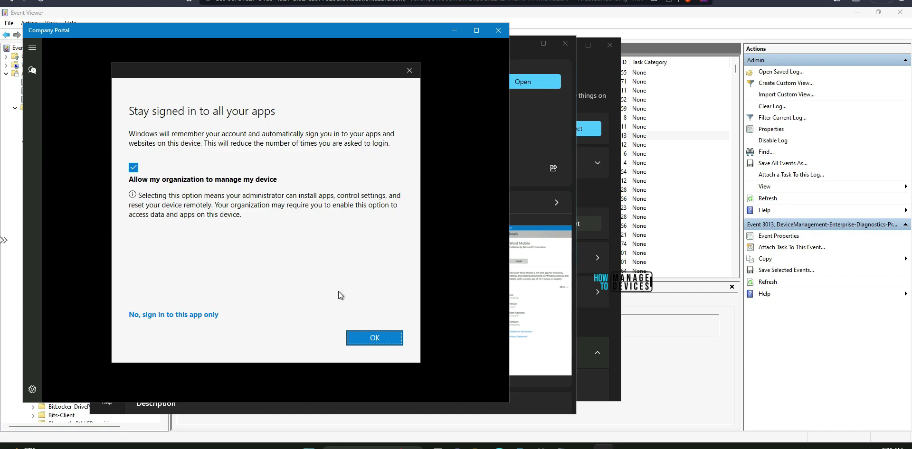
Keep 'Allow my organization to manage my device' checked and confirm to reach You're all set!
mouse_move(362, 252)
mouse_down()
mouse_move(369, 313)
mouse_move(380, 306)
mouse_up()
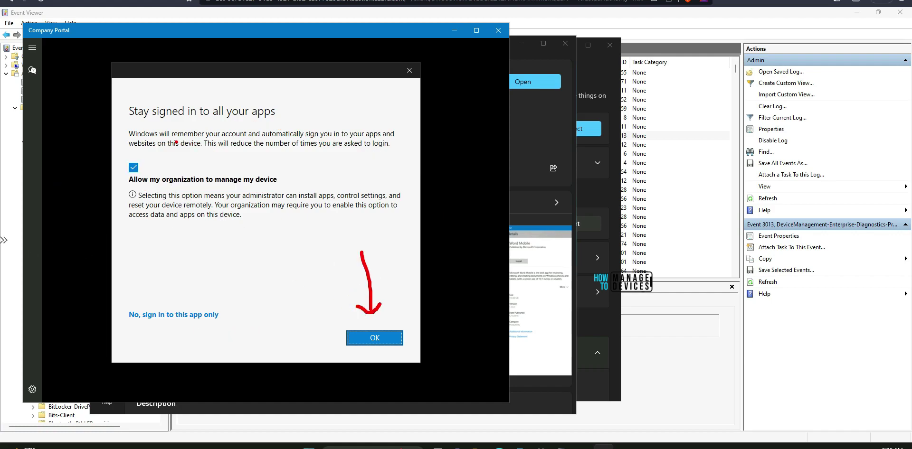
mouse_move(174, 141)
mouse_down()
mouse_move(281, 192)
mouse_move(180, 151)
mouse_up()
click(387, 340)
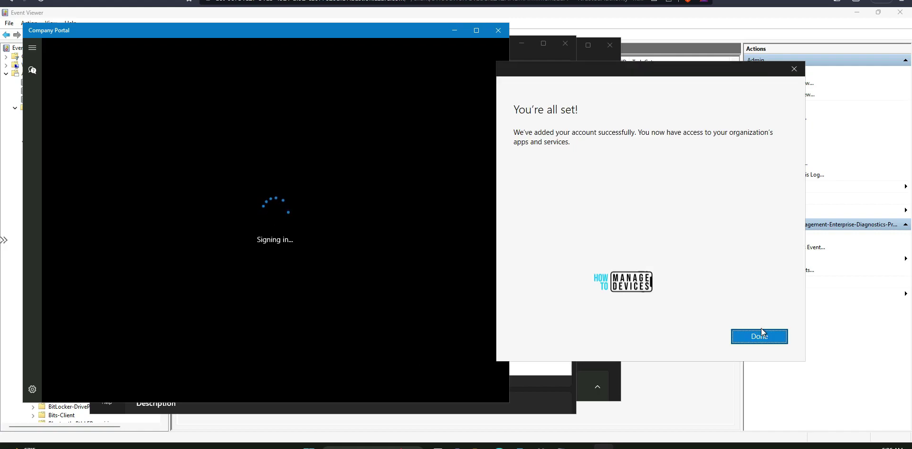
mouse_move(658, 86)
mouse_down()
mouse_move(498, 88)
mouse_move(839, 166)
mouse_move(545, 62)
mouse_up()
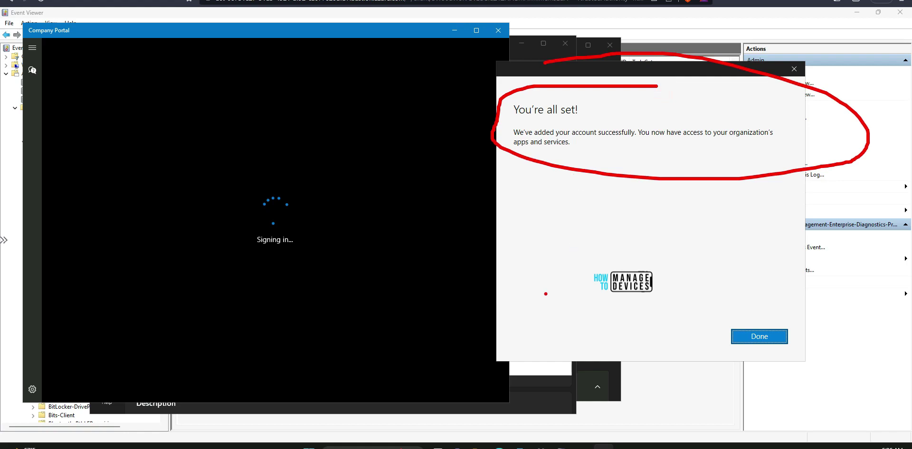
mouse_move(546, 294)
mouse_down()
mouse_move(623, 199)
mouse_move(592, 212)
mouse_move(634, 243)
mouse_up()
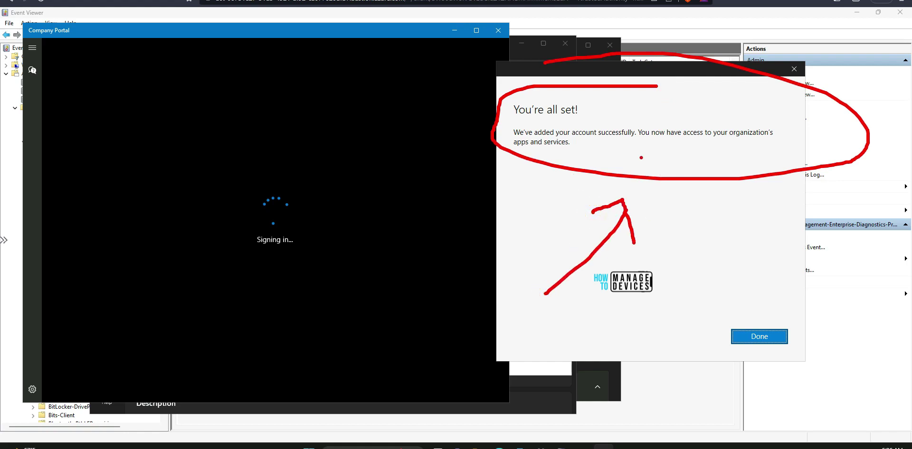
drag(641, 158, 781, 140)
drag(532, 159, 584, 159)
drag(751, 236, 738, 313)
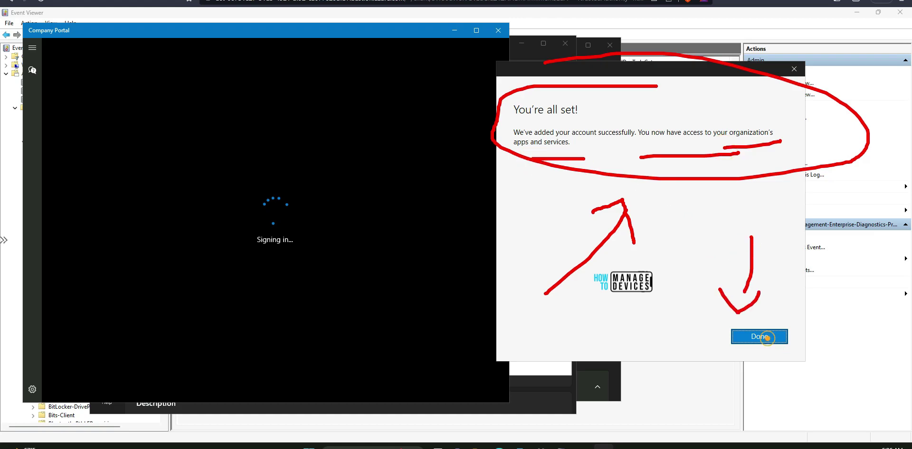
Close the confirmation and inspect the new Event 209 and Event 200 OMA-DM entries in the Admin log.
click(767, 337)
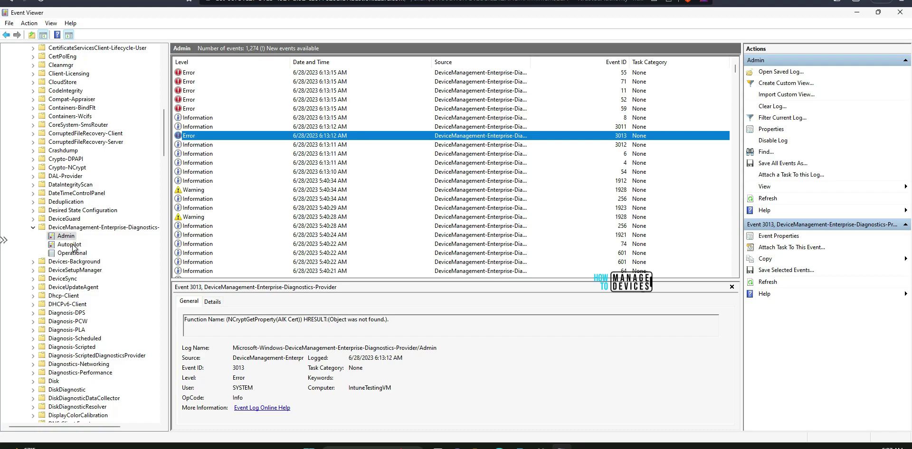
click(69, 244)
click(66, 236)
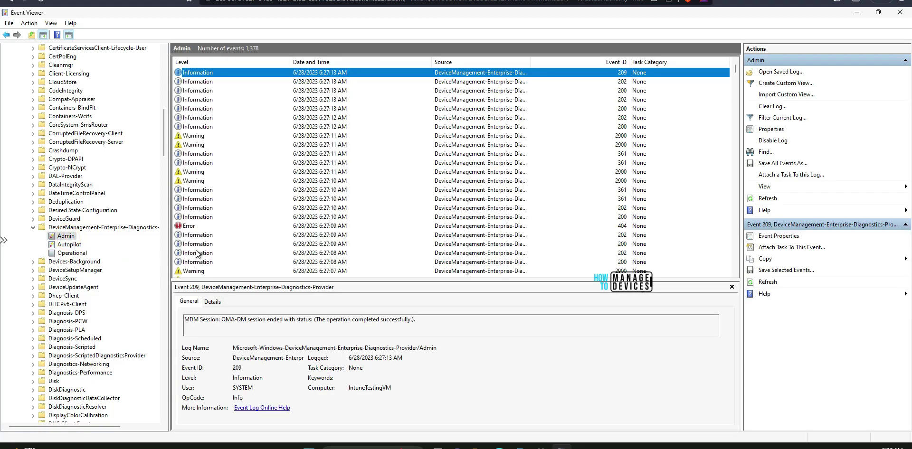
click(189, 90)
click(197, 108)
scroll(206, 173, down, 3)
scroll(201, 169, down, 10)
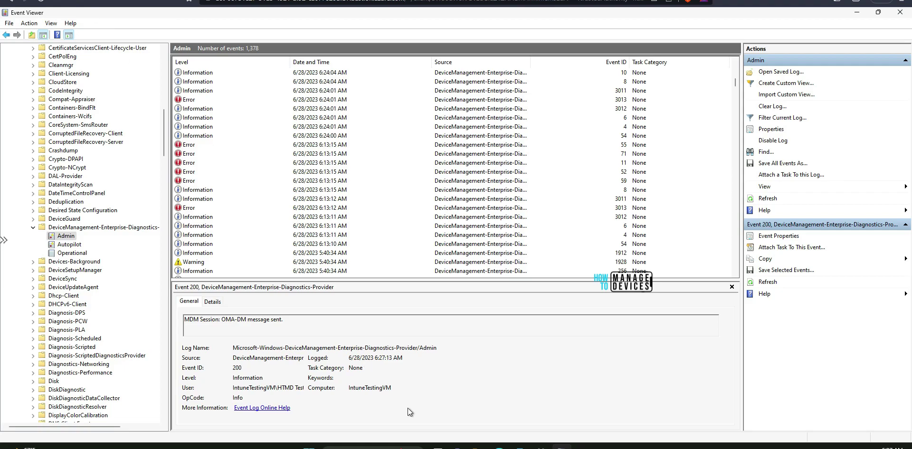
In the Intune admin center, open IntuneTestingVM from the Windows devices list.
mouse_move(404, 447)
click(403, 422)
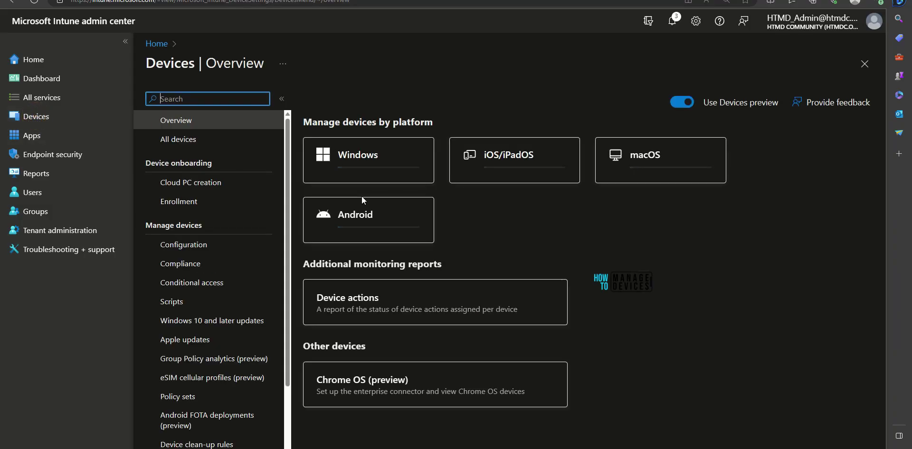
click(385, 167)
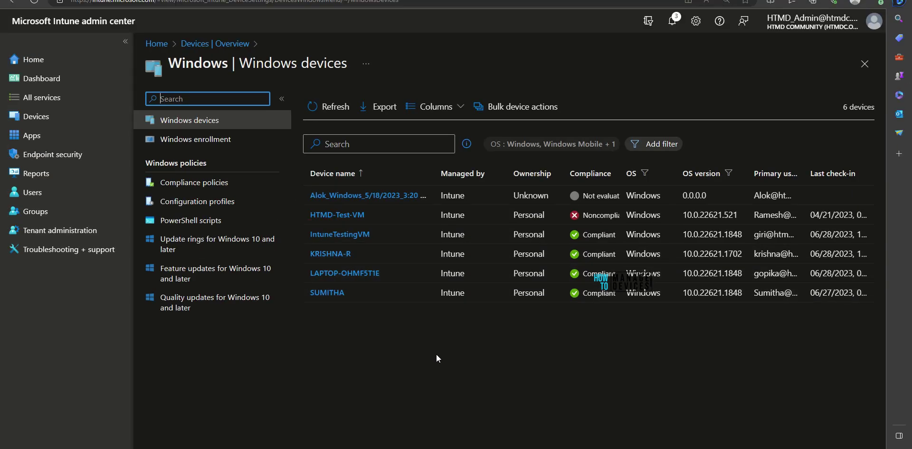
click(340, 234)
Review IntuneTestingVM's Device compliance, Device configuration and Discovered apps (0 apps) pages.
click(192, 244)
click(197, 273)
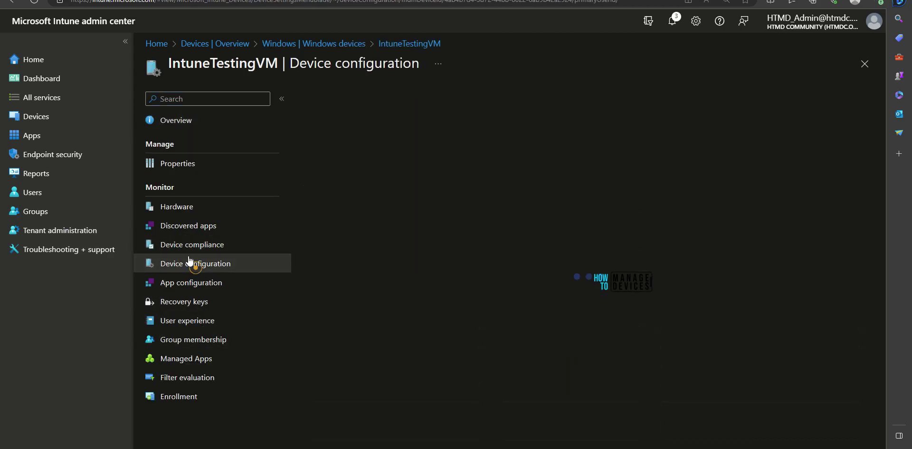
click(179, 226)
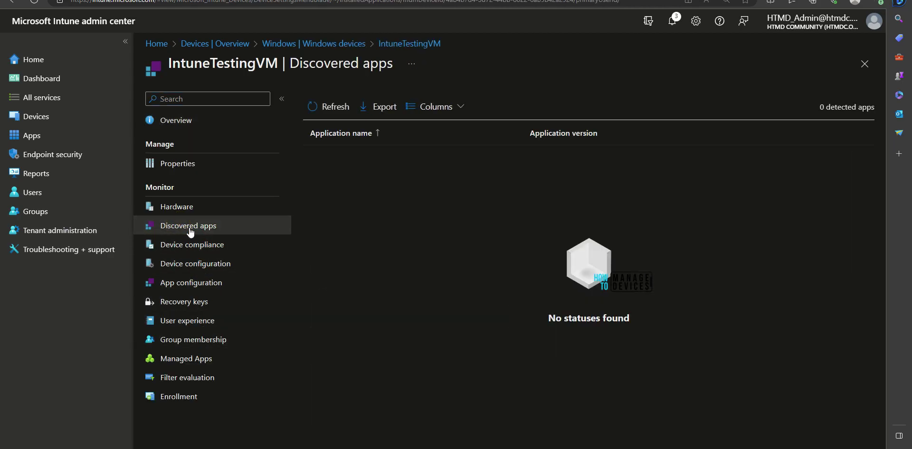
click(179, 208)
click(179, 227)
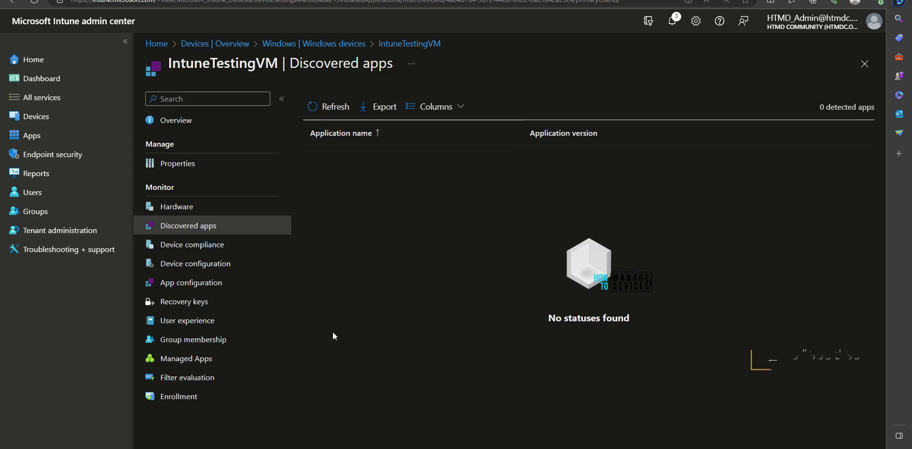
Open the HTMD Community account's Info page on the VM and check the 6/28/2023 6:27:00 AM sync succeeded.
mouse_move(404, 448)
click(404, 428)
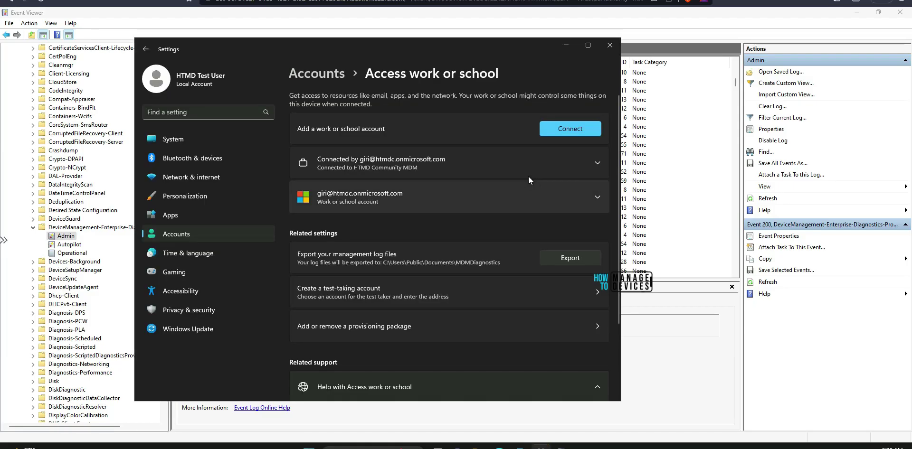
click(526, 175)
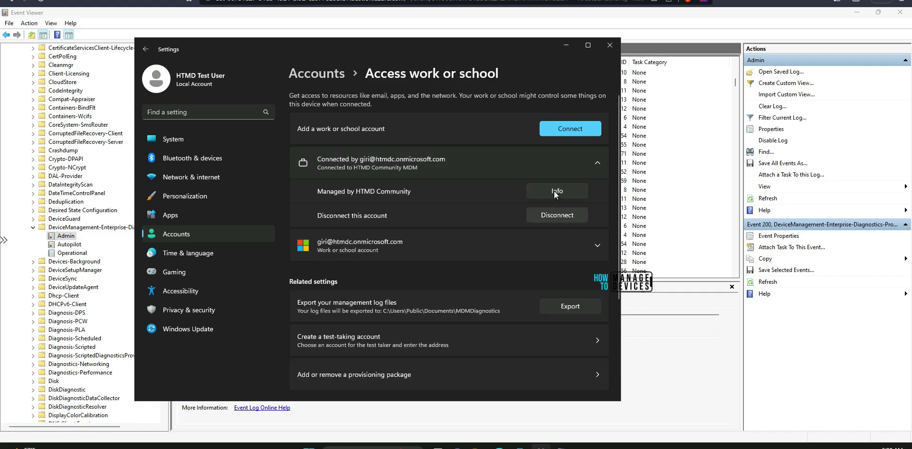
click(554, 191)
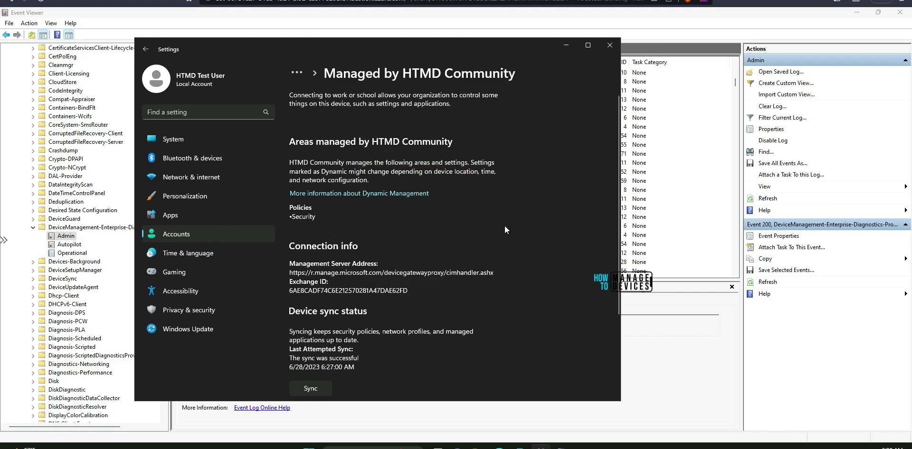
scroll(505, 226, down, 3)
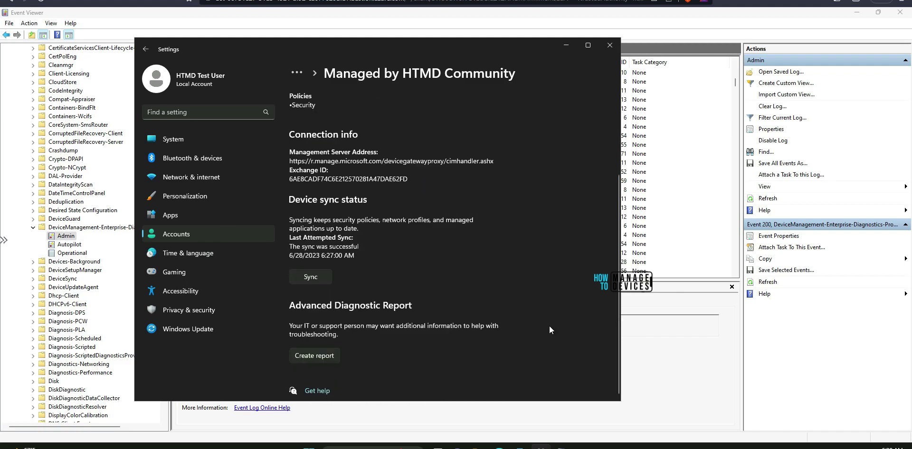